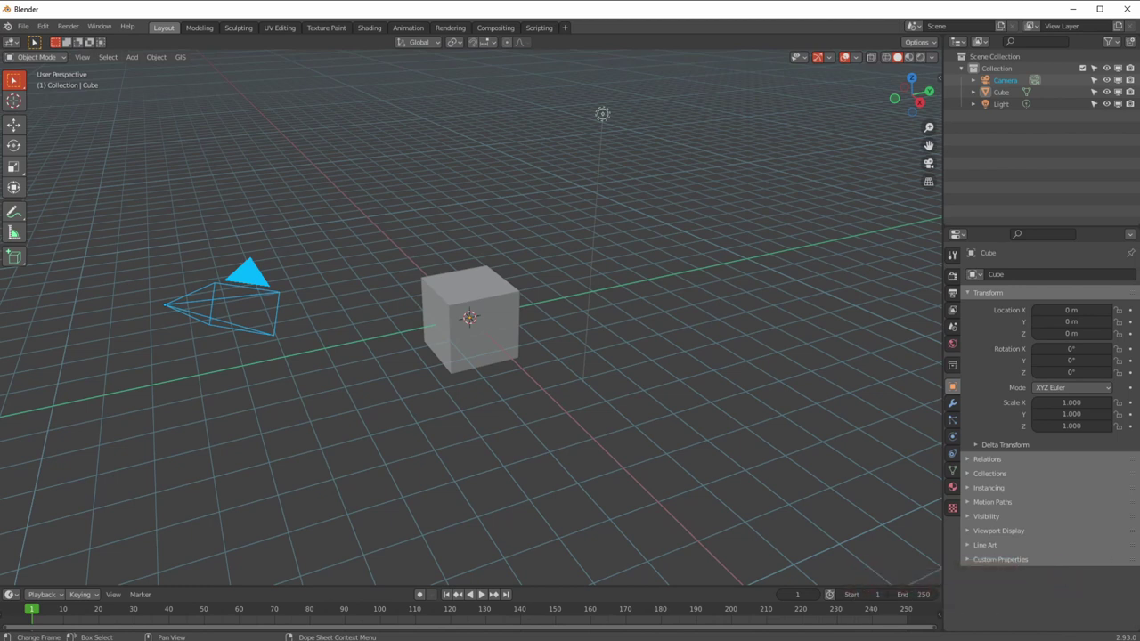
left_click(952, 402)
left_click(981, 275)
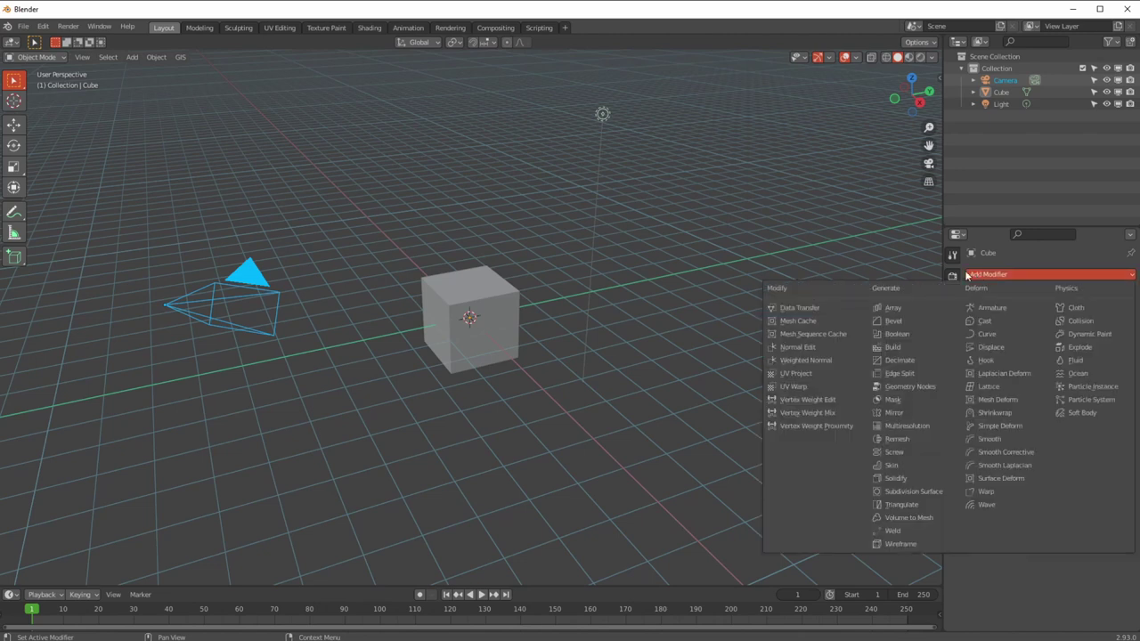
left_click(964, 275)
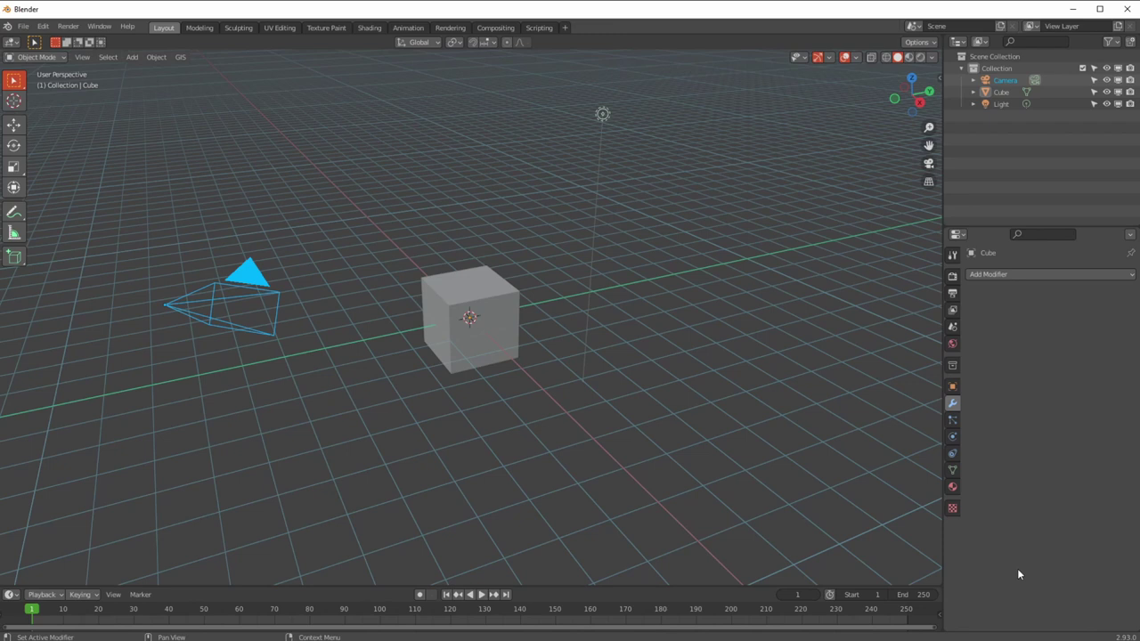
- Delete the default cube and add a Grid mesh at the scene origin
left_click(448, 346)
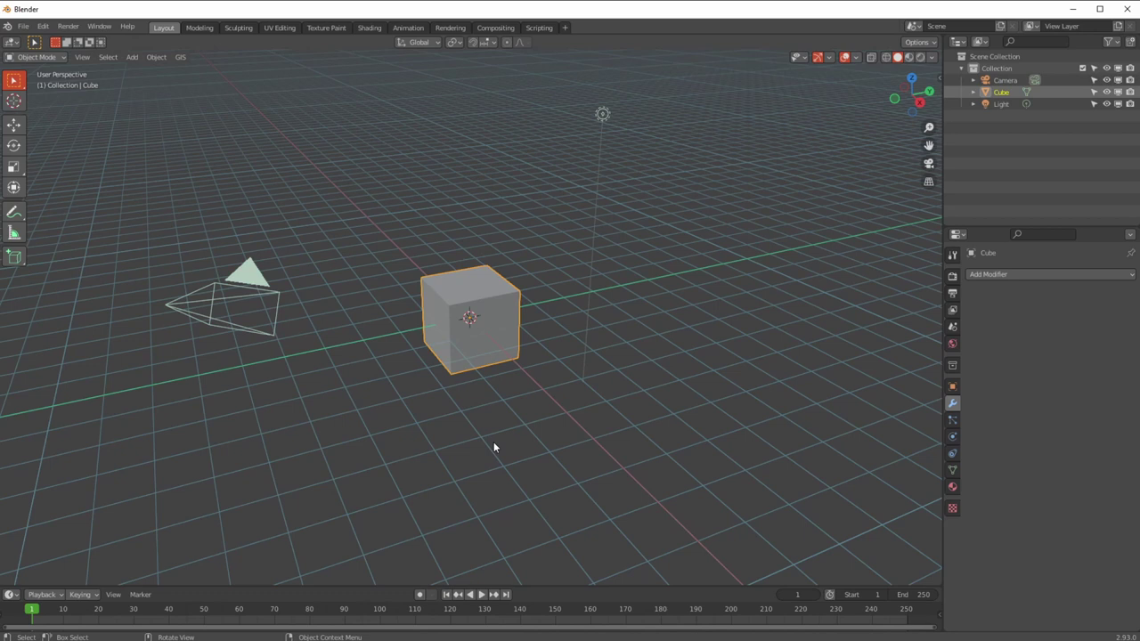
key("Delete")
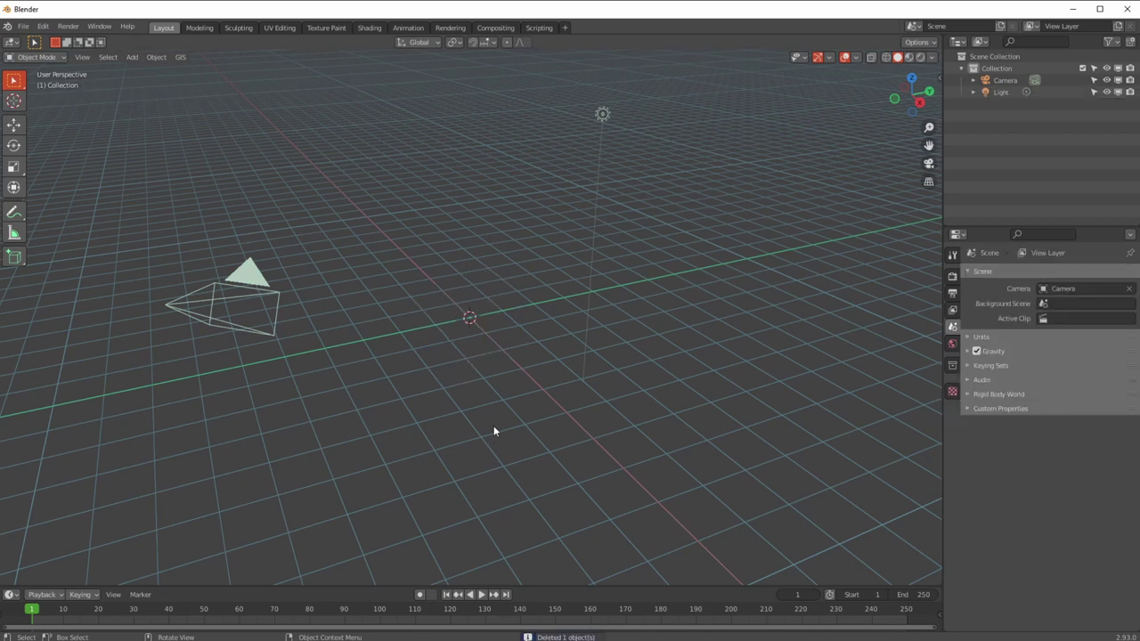
scroll(401, 334, "up", 3)
middle_click_drag(398, 331, 370, 292)
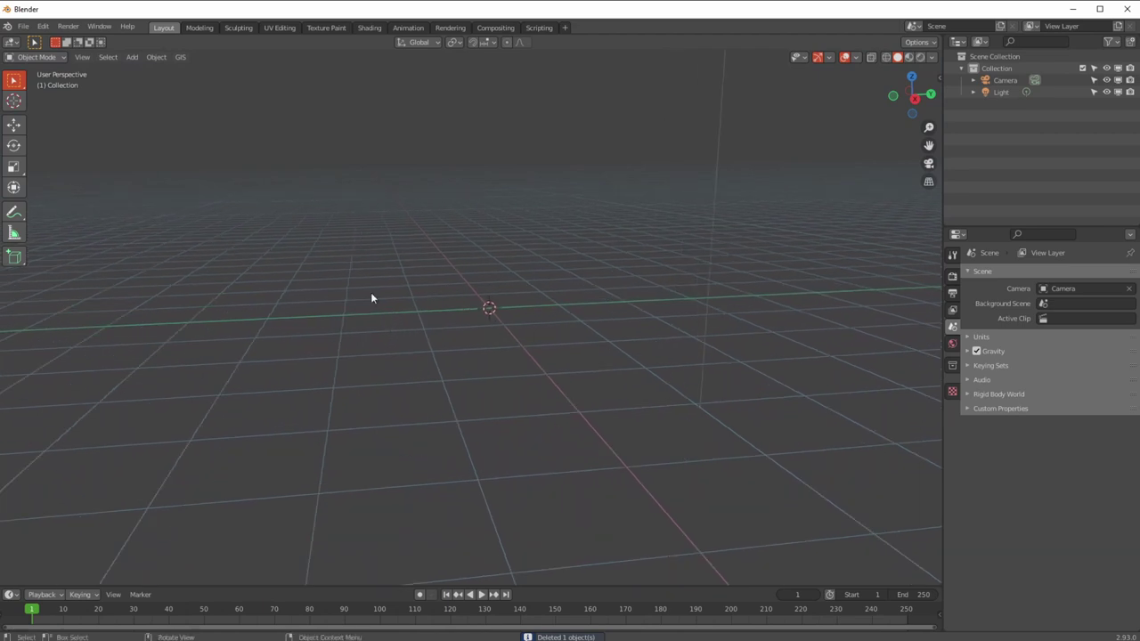
left_click(155, 57)
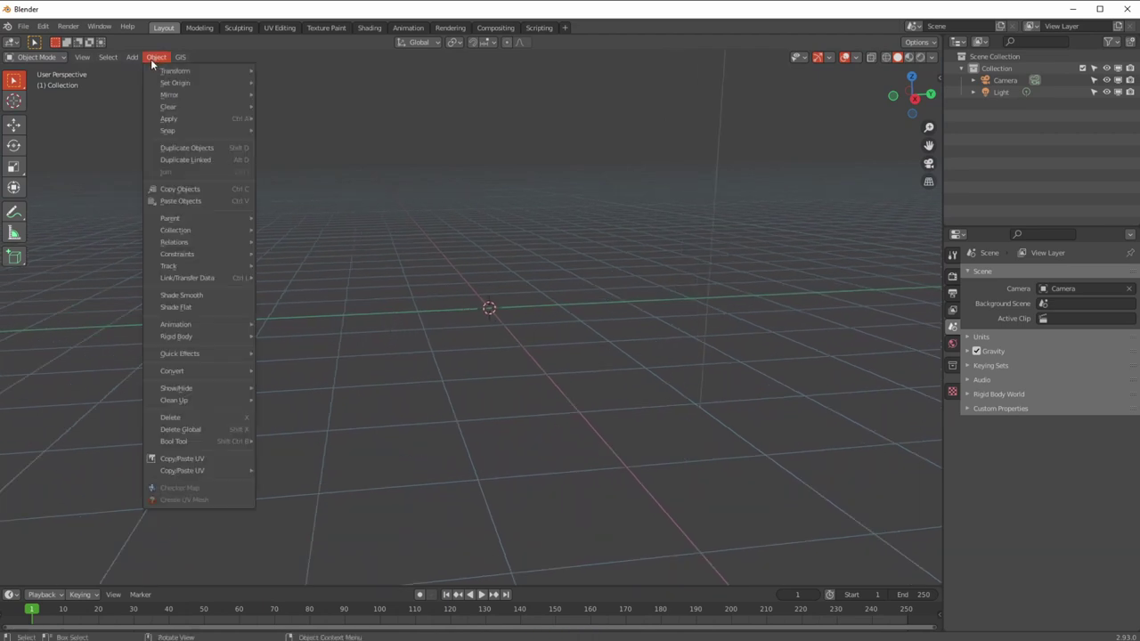
mouse_move(133, 60)
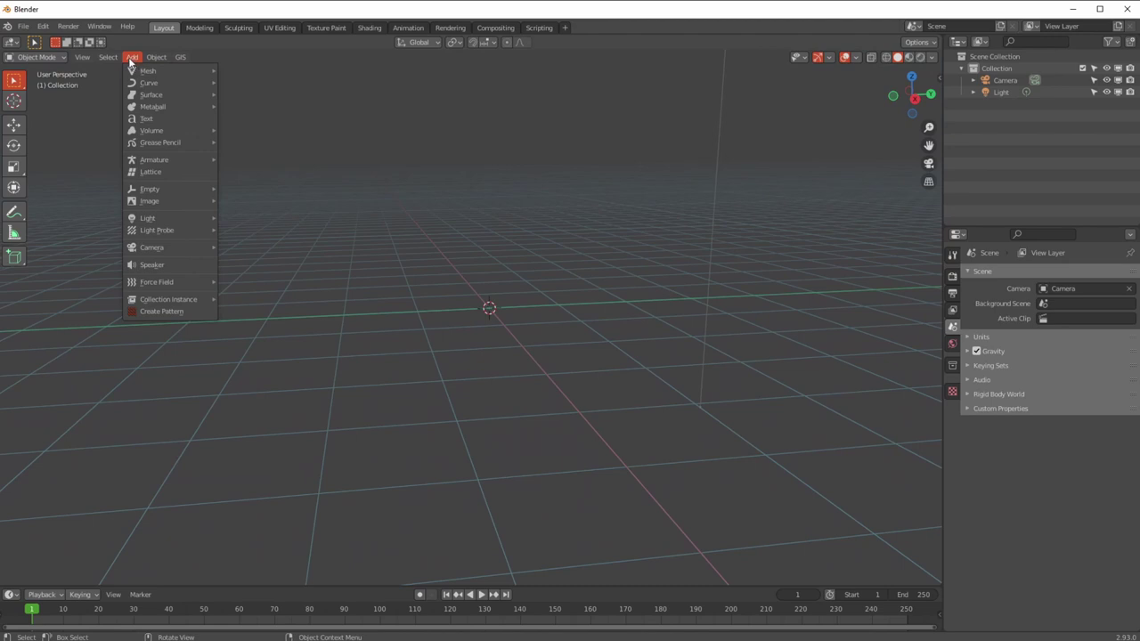
mouse_move(174, 70)
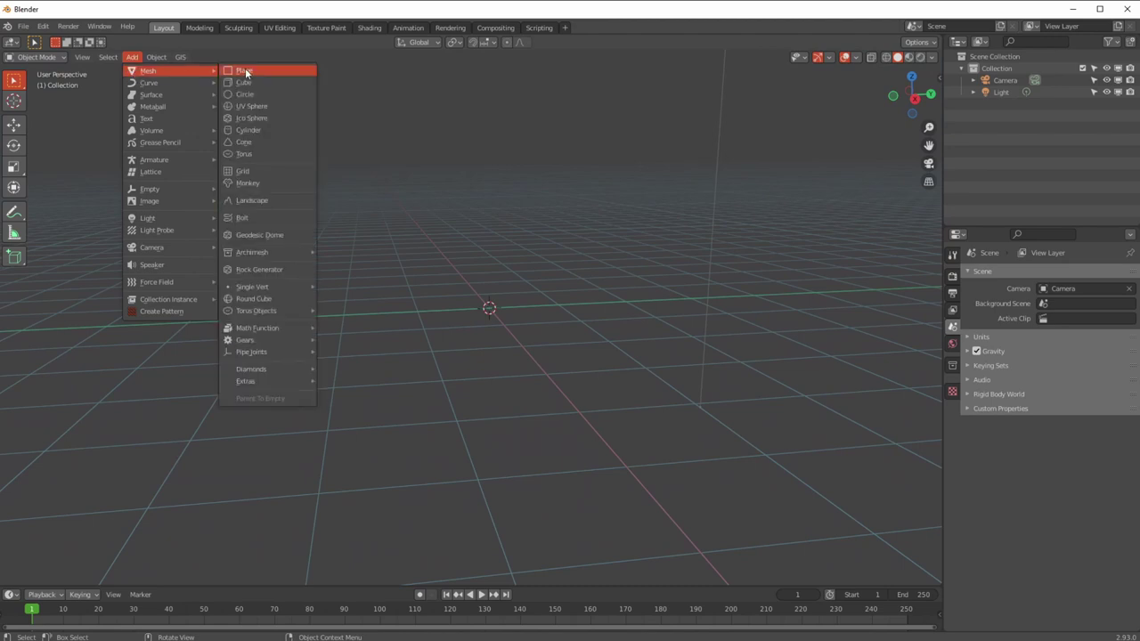
left_click(255, 171)
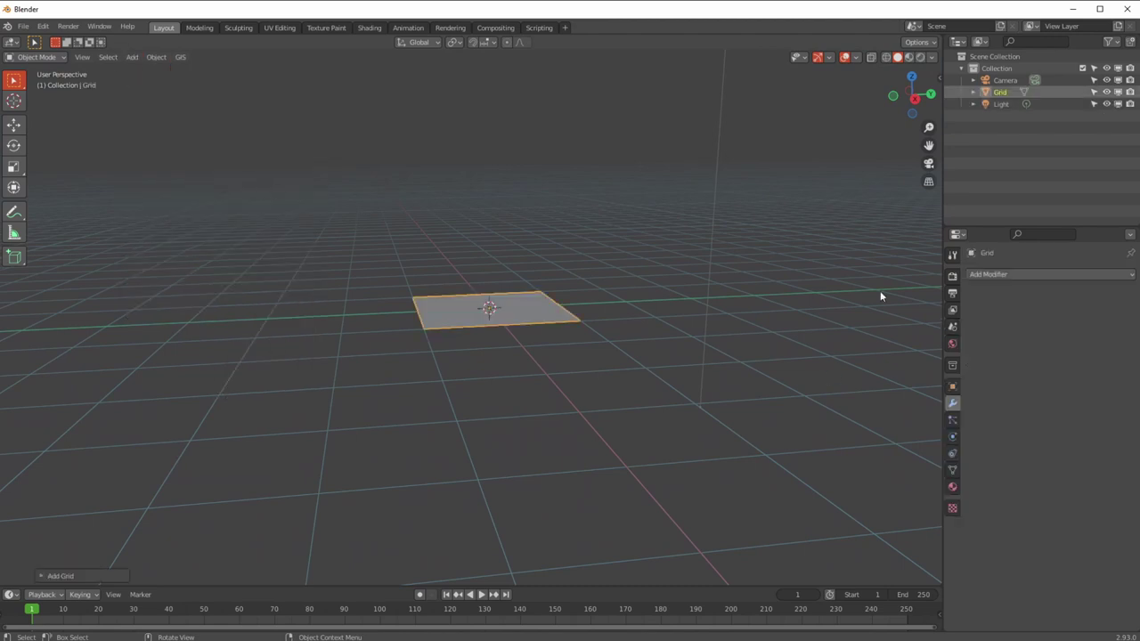
- Turn on the wireframe display in the viewport overlays so the grid's edges are drawn
left_click(856, 58)
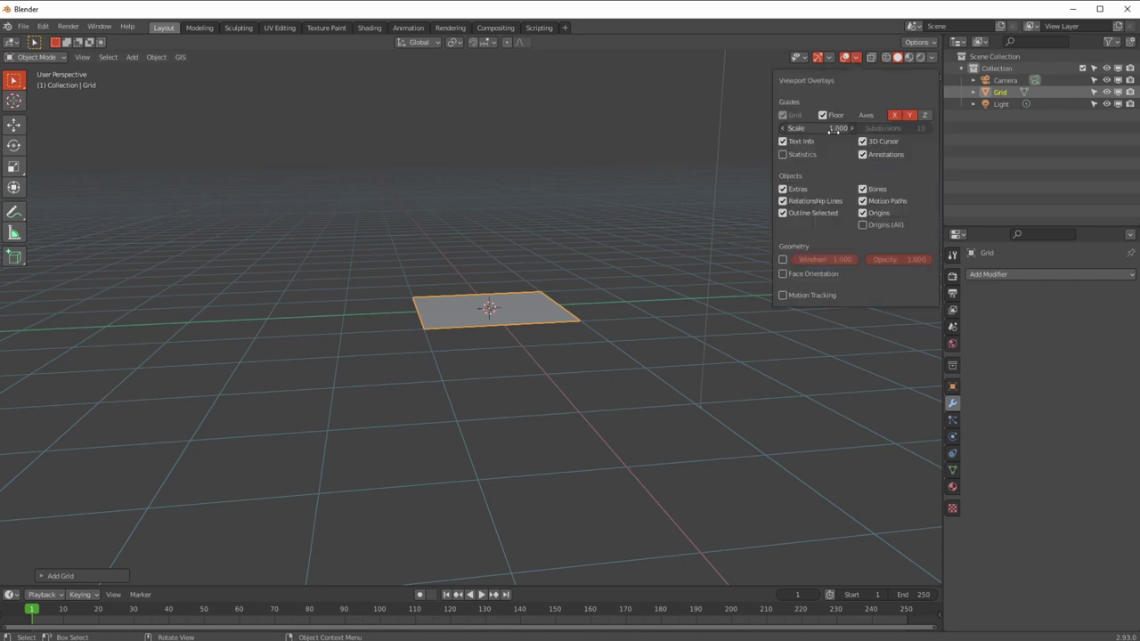
left_click(783, 260)
mouse_move(395, 326)
middle_mouse_down()
mouse_move(418, 351)
mouse_move(413, 321)
middle_mouse_up()
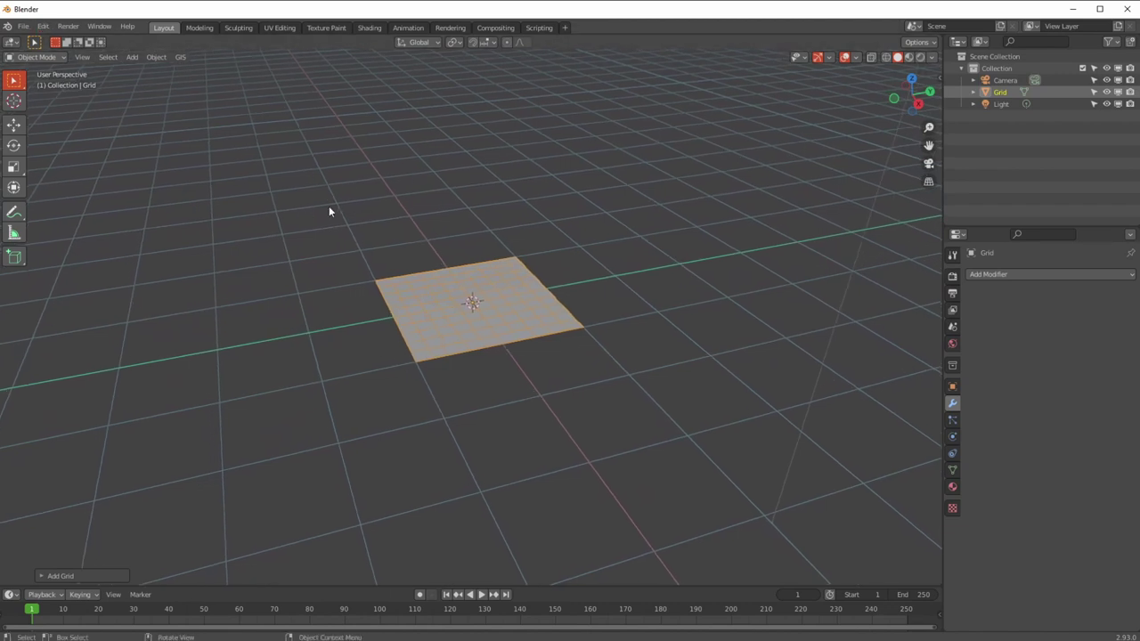
- Enter Edit Mode on the grid and subdivide the whole mesh twice
key("Tab")
left_click(245, 58)
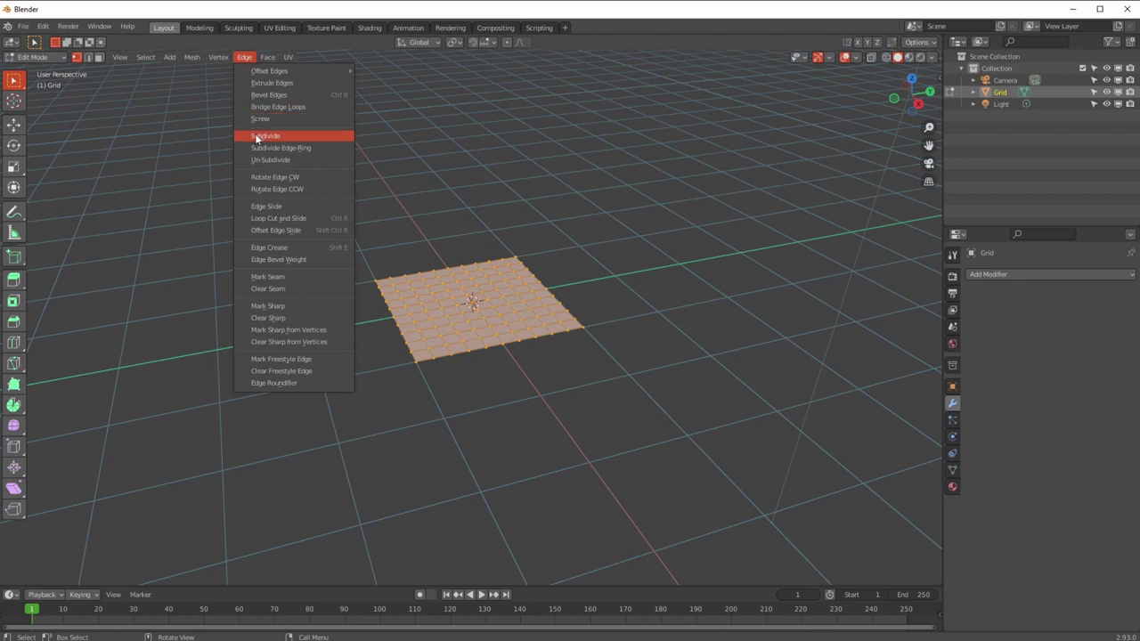
left_click(265, 136)
left_click(245, 57)
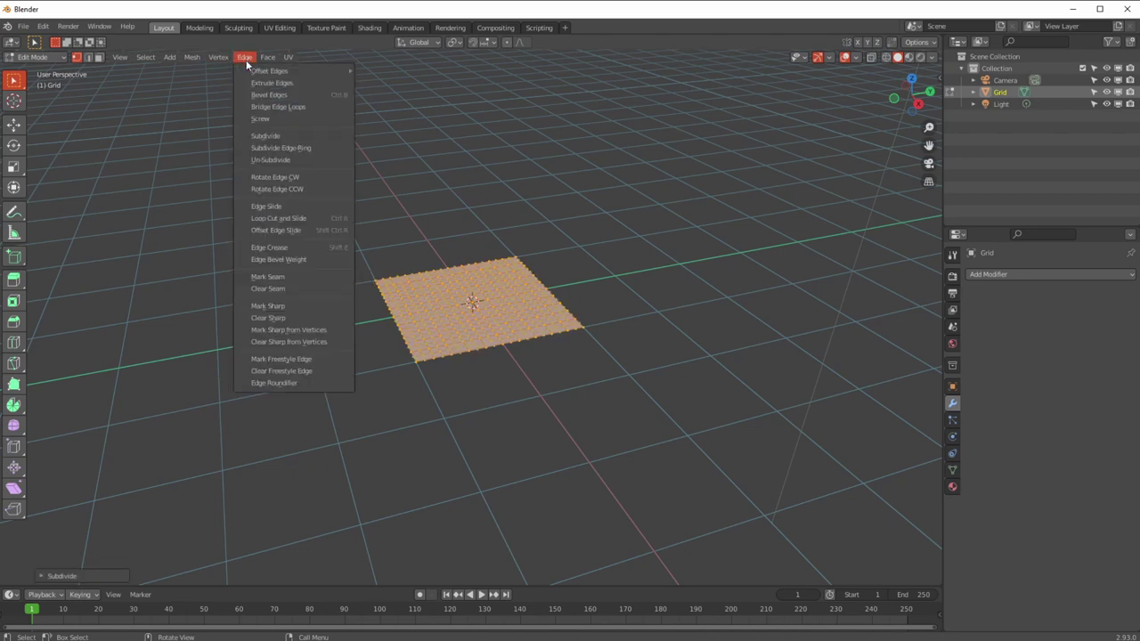
left_click(255, 139)
- Scale the whole grid mesh by a factor of 4 and return to Object Mode
mouse_move(362, 265)
middle_mouse_down()
mouse_move(394, 299)
mouse_move(362, 272)
middle_mouse_up()
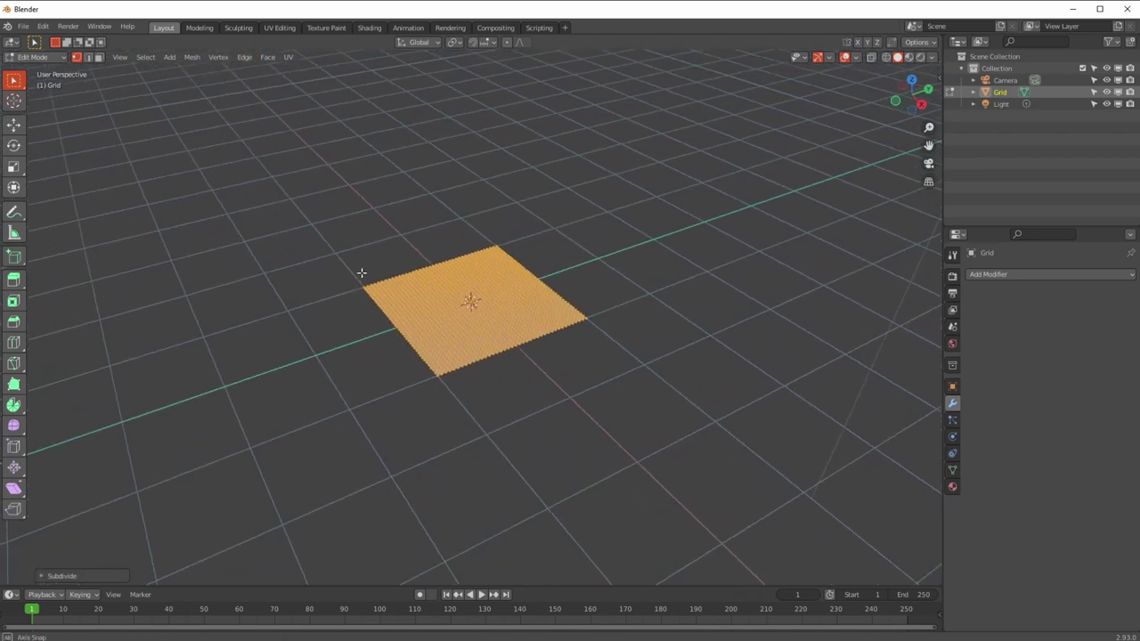
scroll(362, 285, "down", 8)
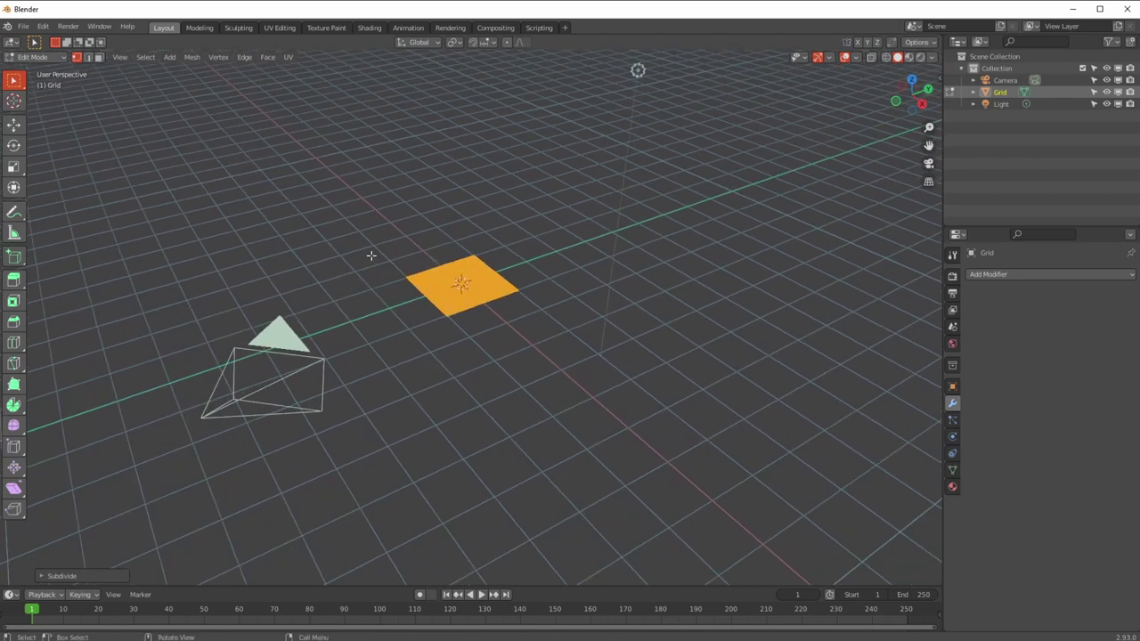
key("s")
key("4")
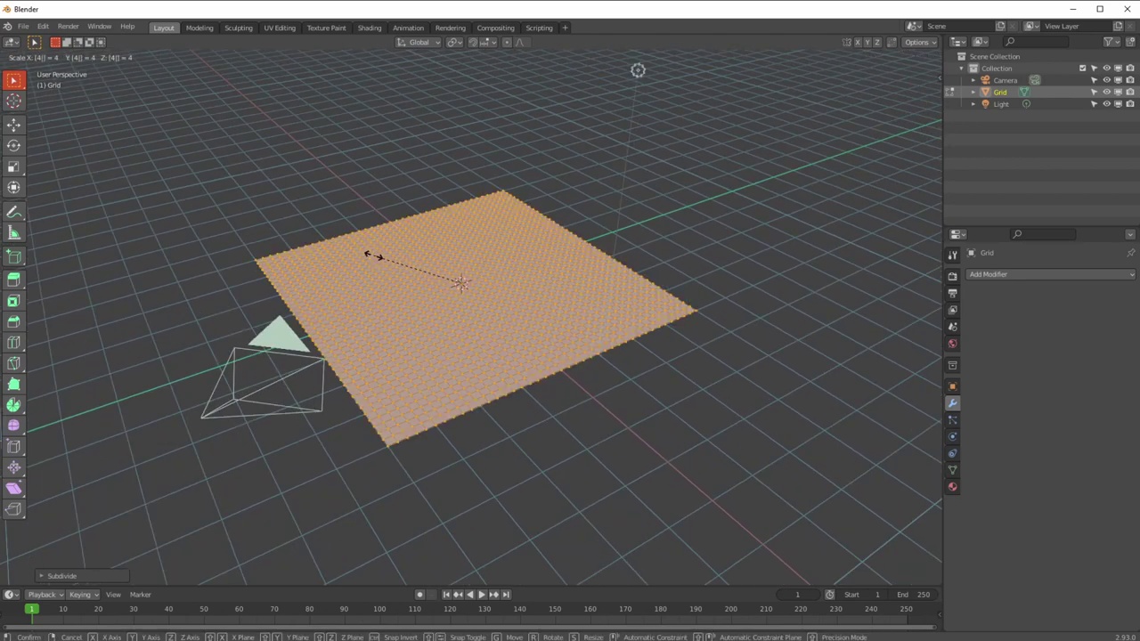
key("Return")
left_click(23, 60)
left_click(44, 74)
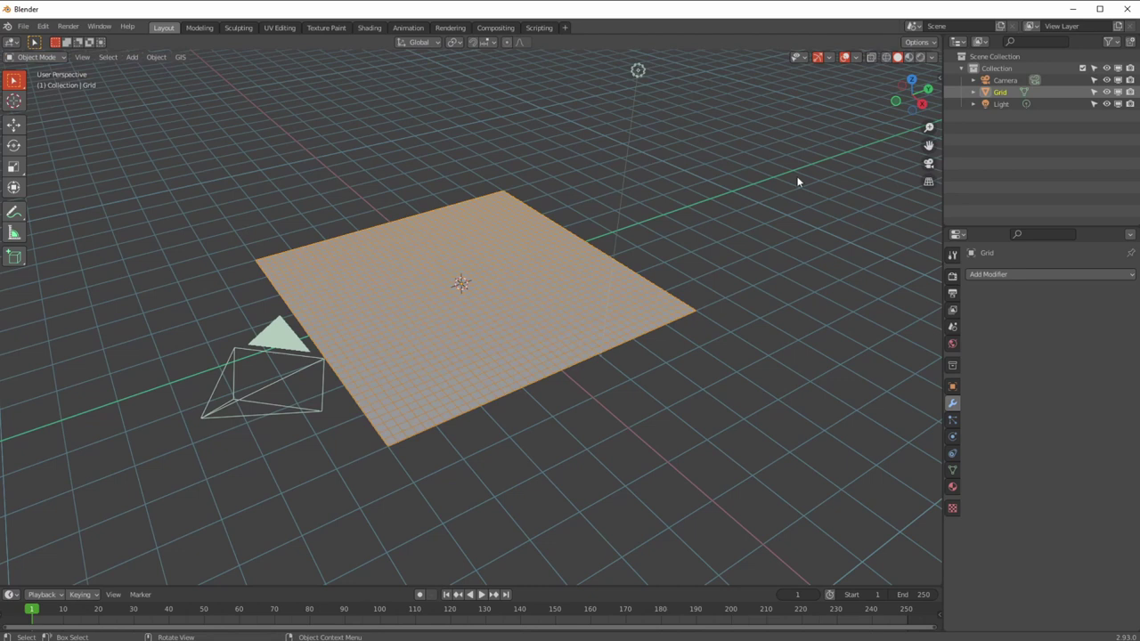
- Check the scaled grid's dimensions and transform values
key("n")
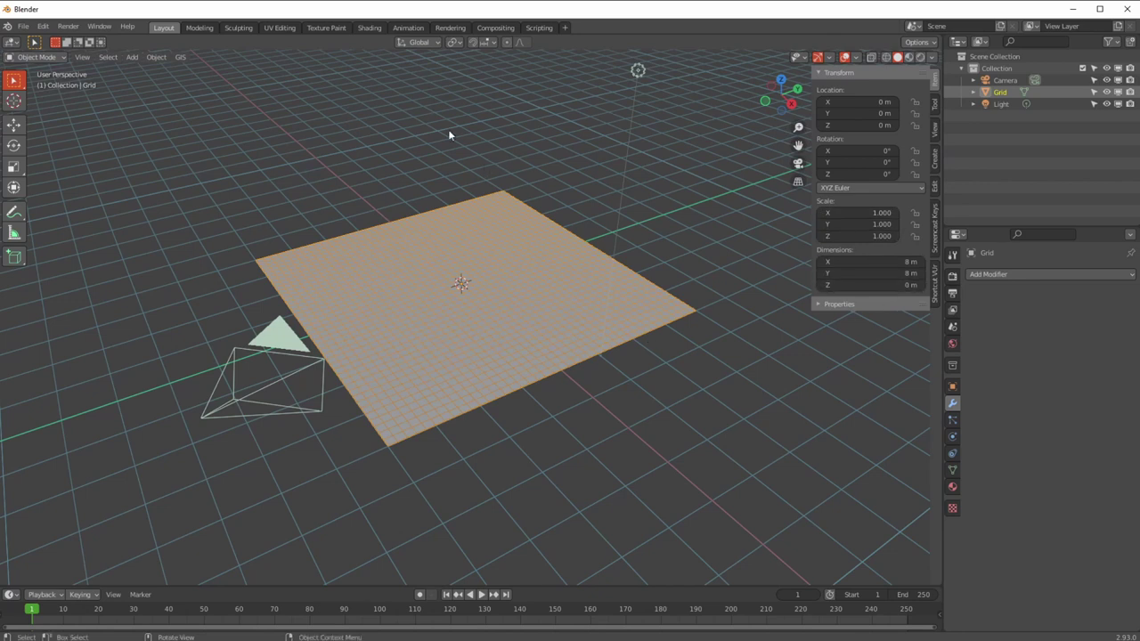
key("n")
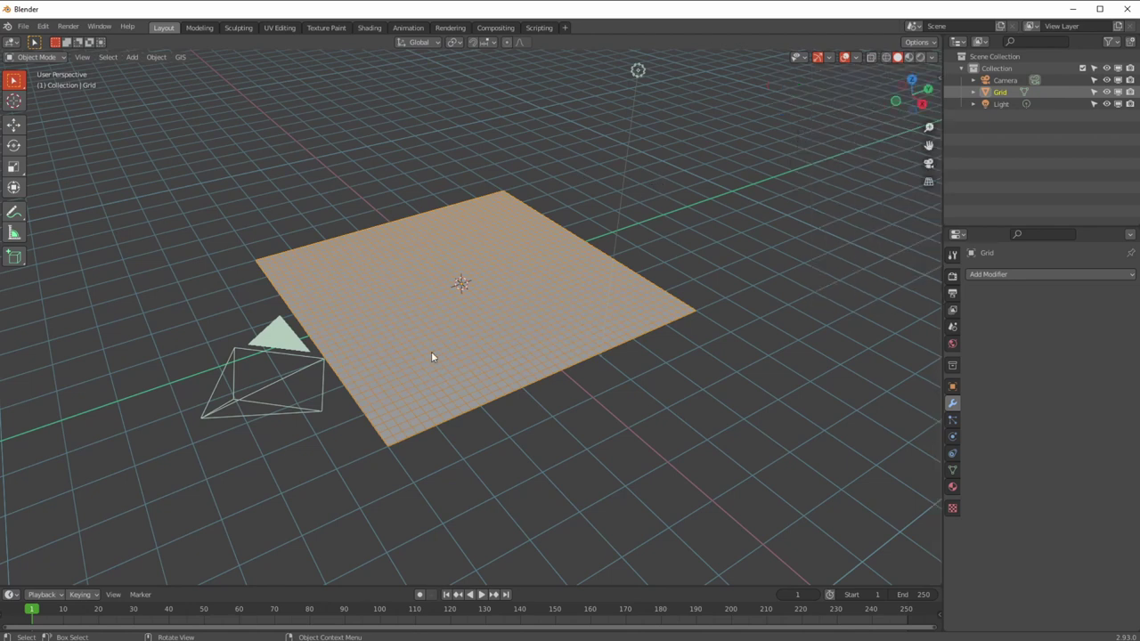
middle_click_drag(430, 354, 369, 300)
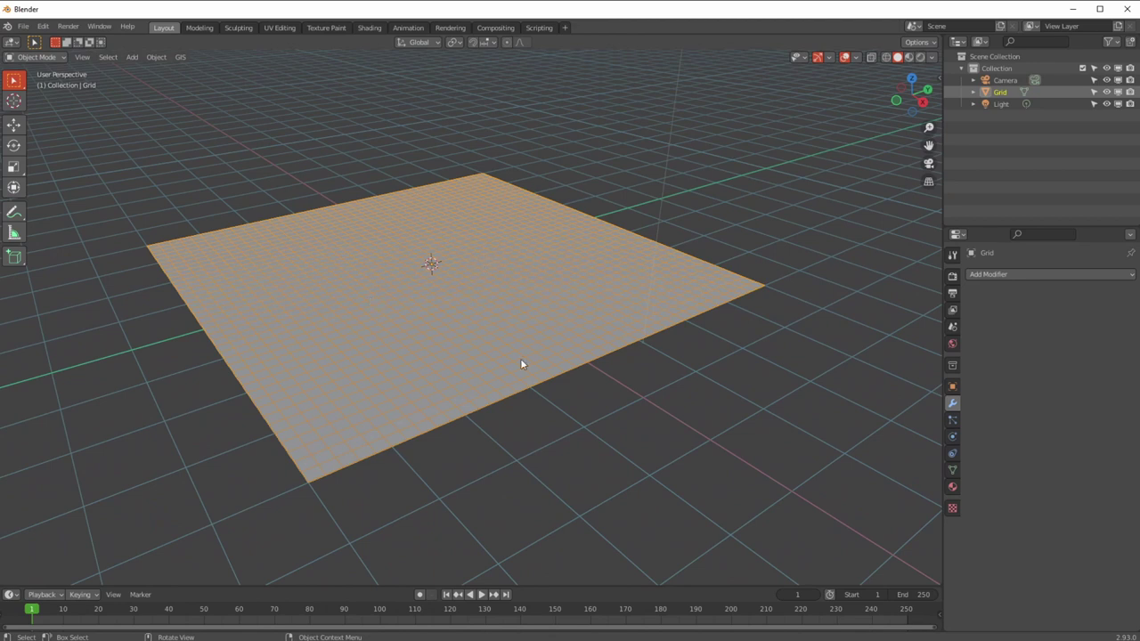
- Add a vertex group to the grid and name it shifty
left_click(952, 469)
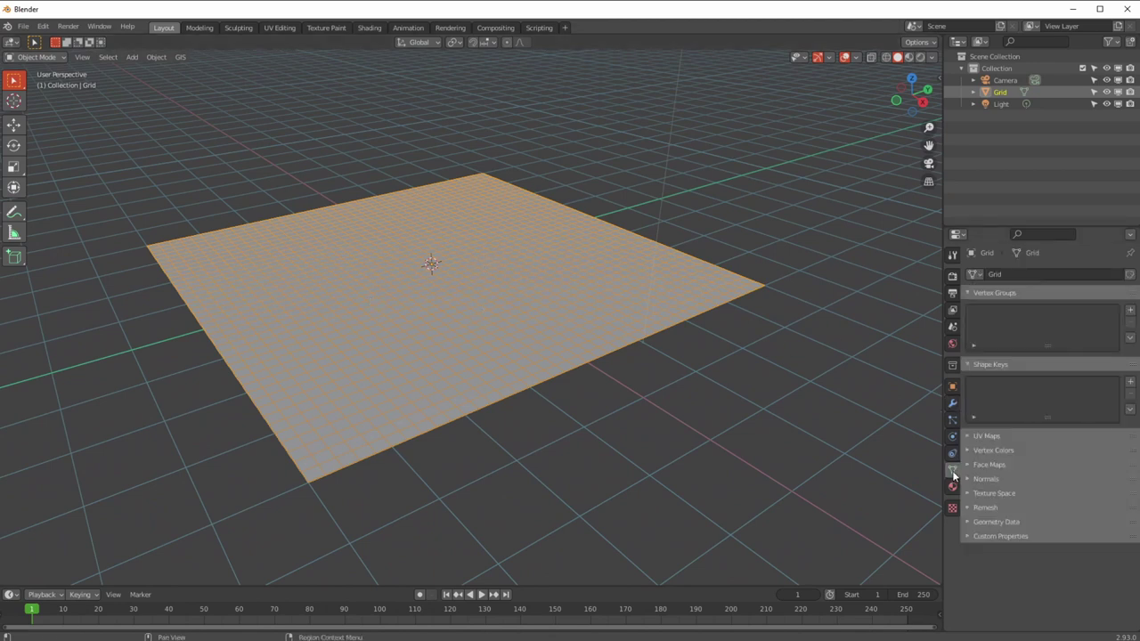
left_click(1129, 310)
double_click(990, 314)
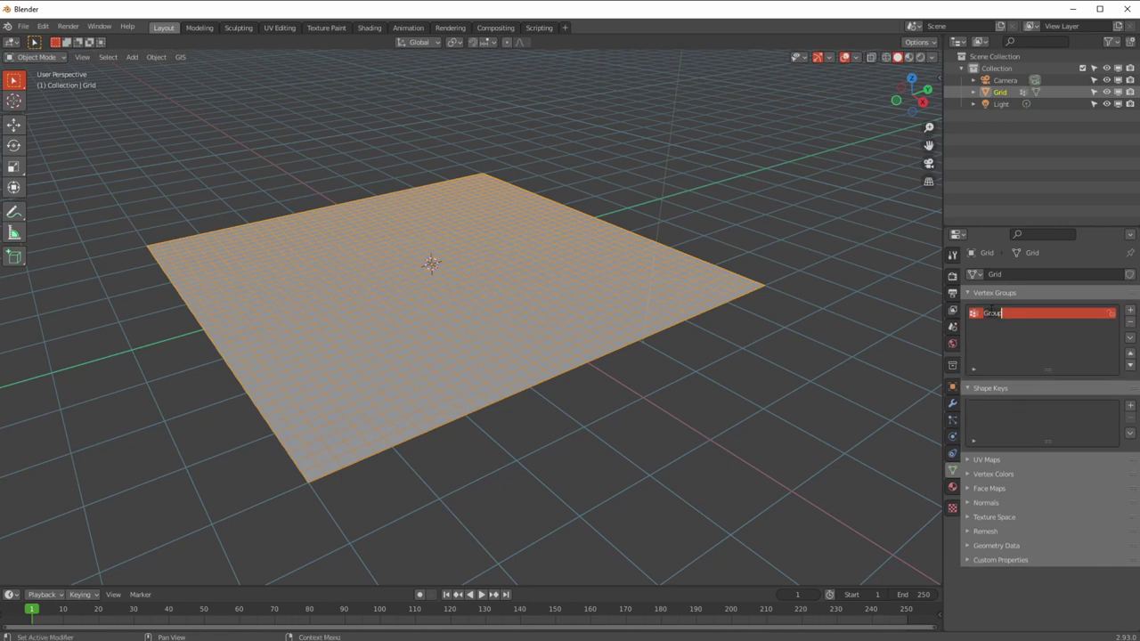
type("shifty")
key("Return")
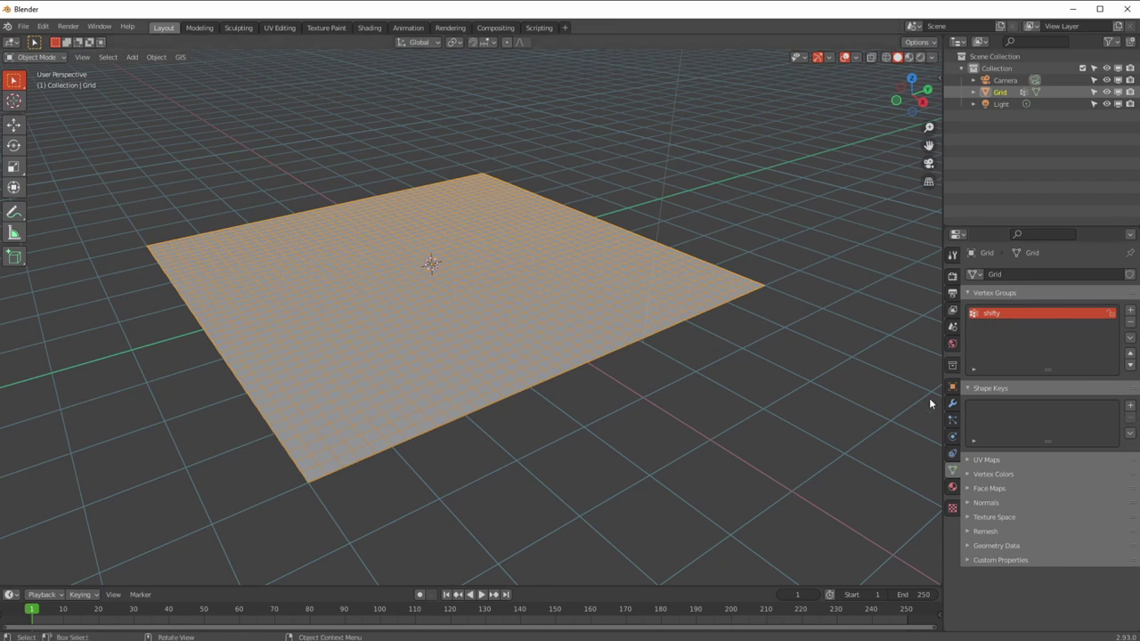
- In Edit Mode, assign all grid vertices to the shifty vertex group and test it by deselecting and reselecting its vertices
left_click(37, 57)
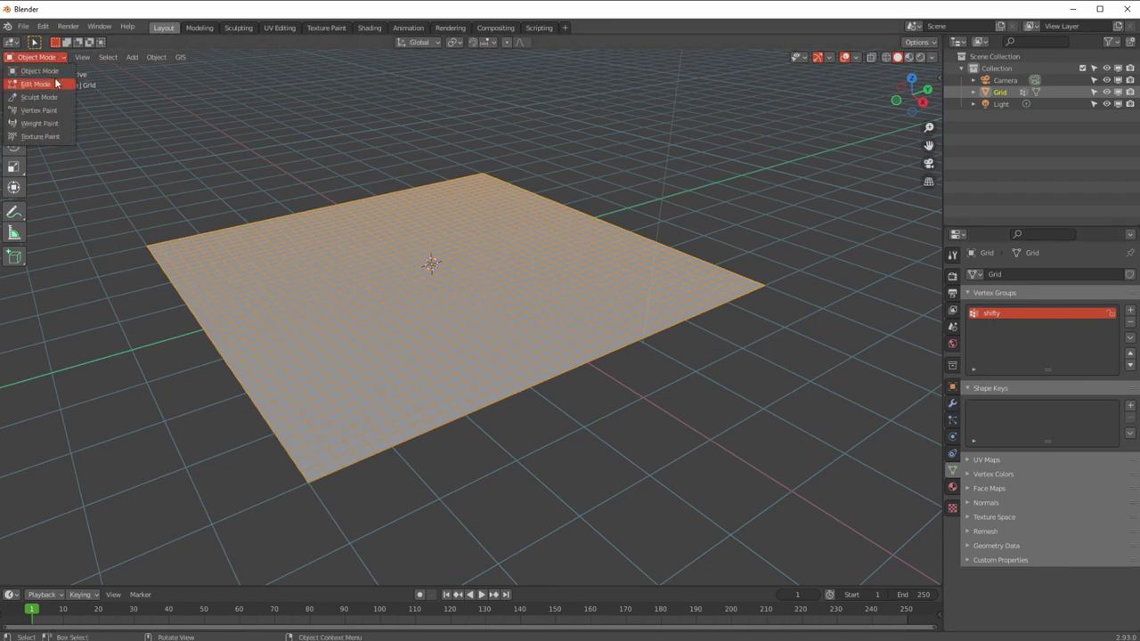
left_click(36, 83)
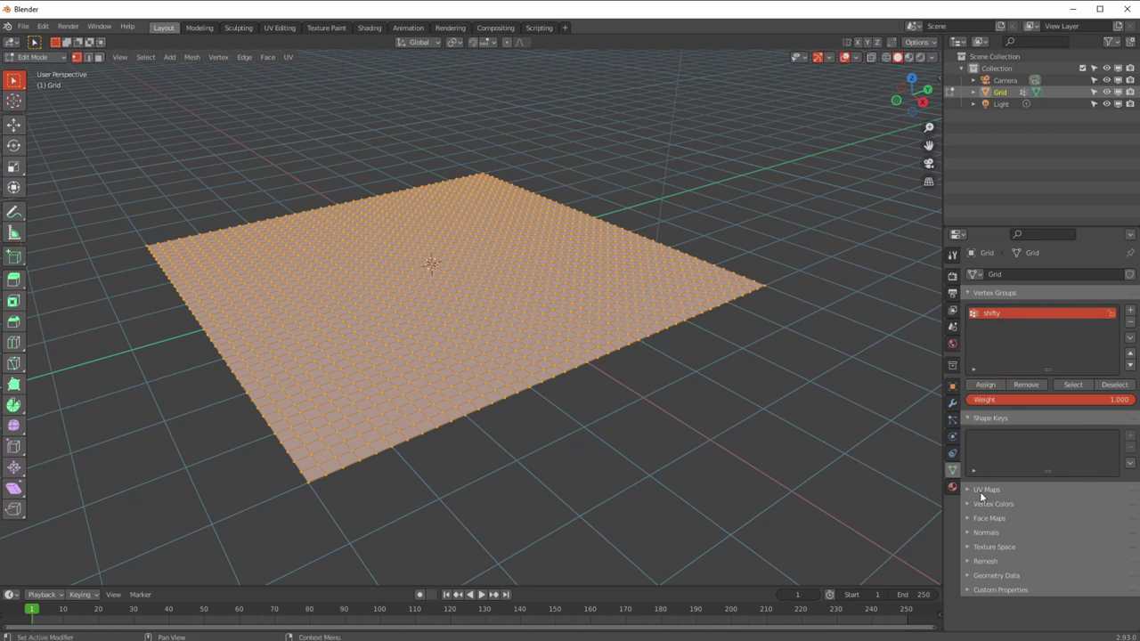
left_click(1113, 385)
left_click(1072, 385)
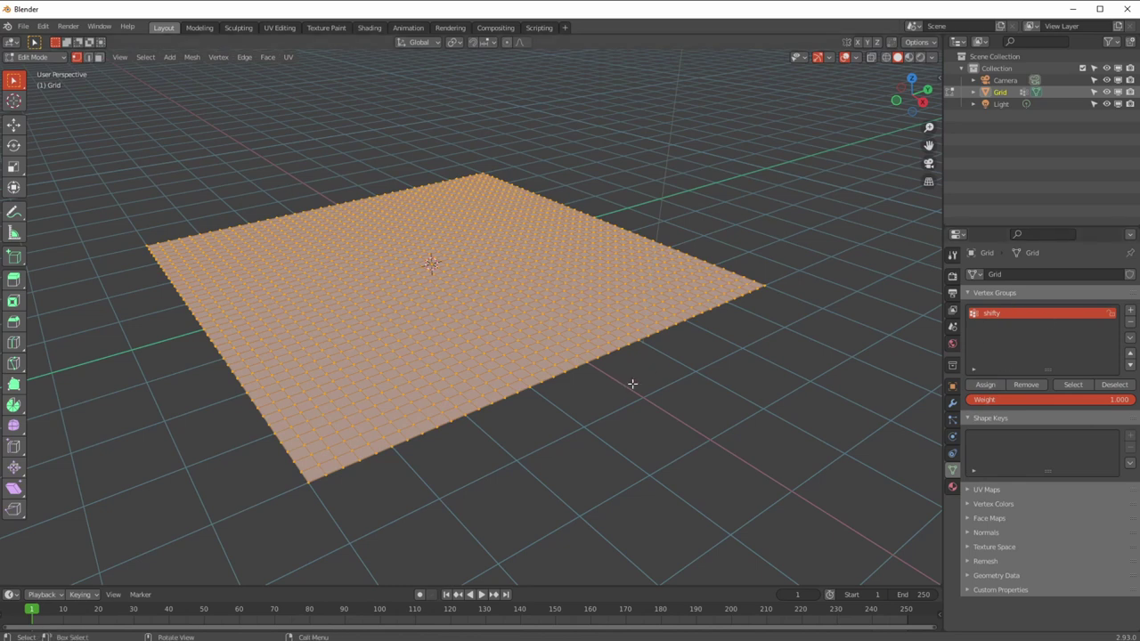
- Return to Object Mode and add a Displace modifier to the grid
left_click(952, 404)
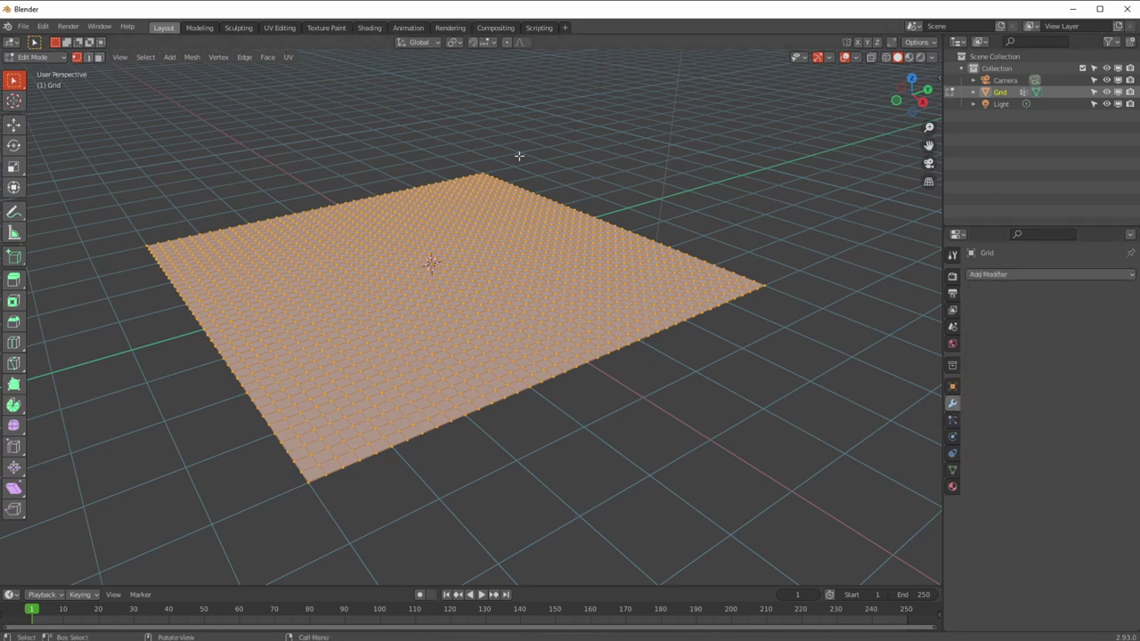
left_click(35, 57)
left_click(38, 71)
left_click(980, 274)
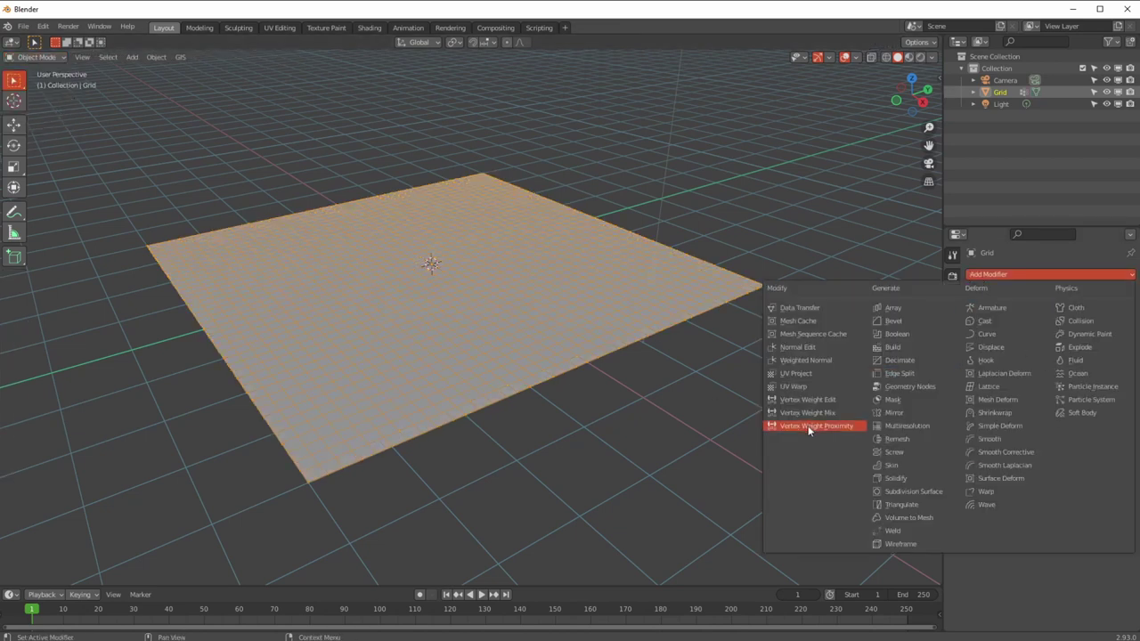
left_click(990, 348)
- Create a new texture for the Displace modifier, try the Noise type, and set the texture type to Musgrave
middle_click_drag(623, 321, 523, 265)
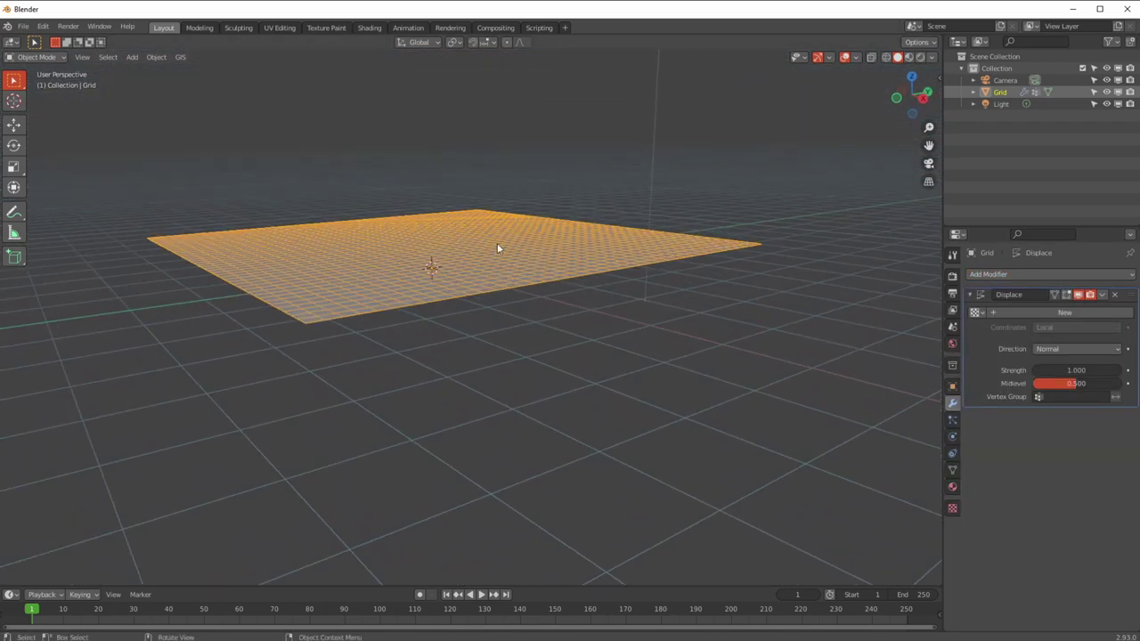
middle_click_drag(374, 287, 392, 295)
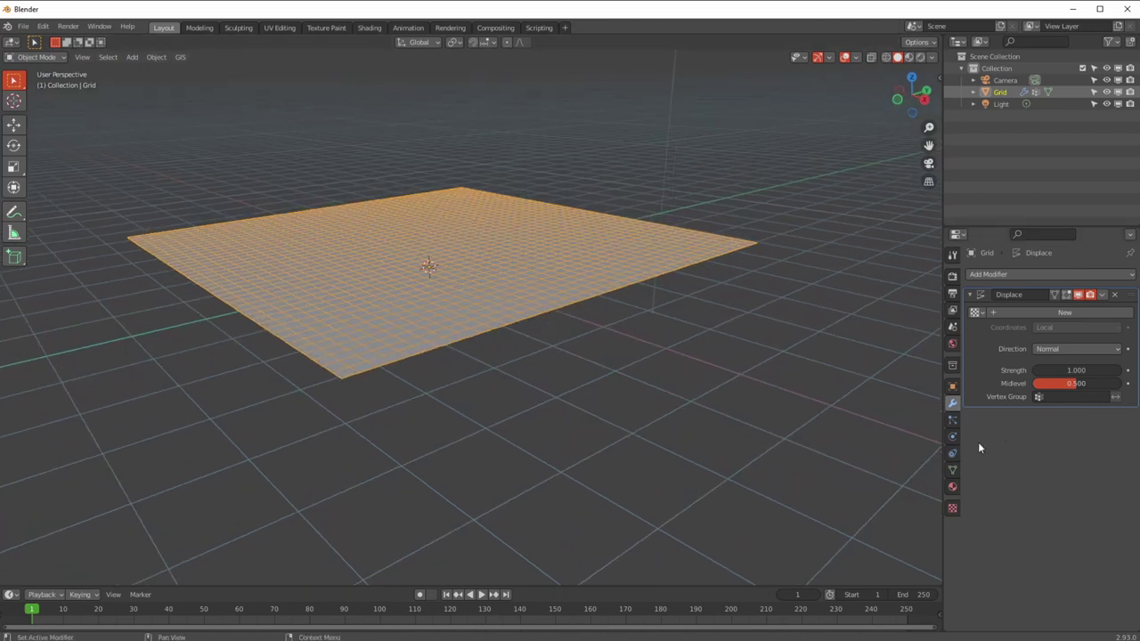
left_click(1002, 314)
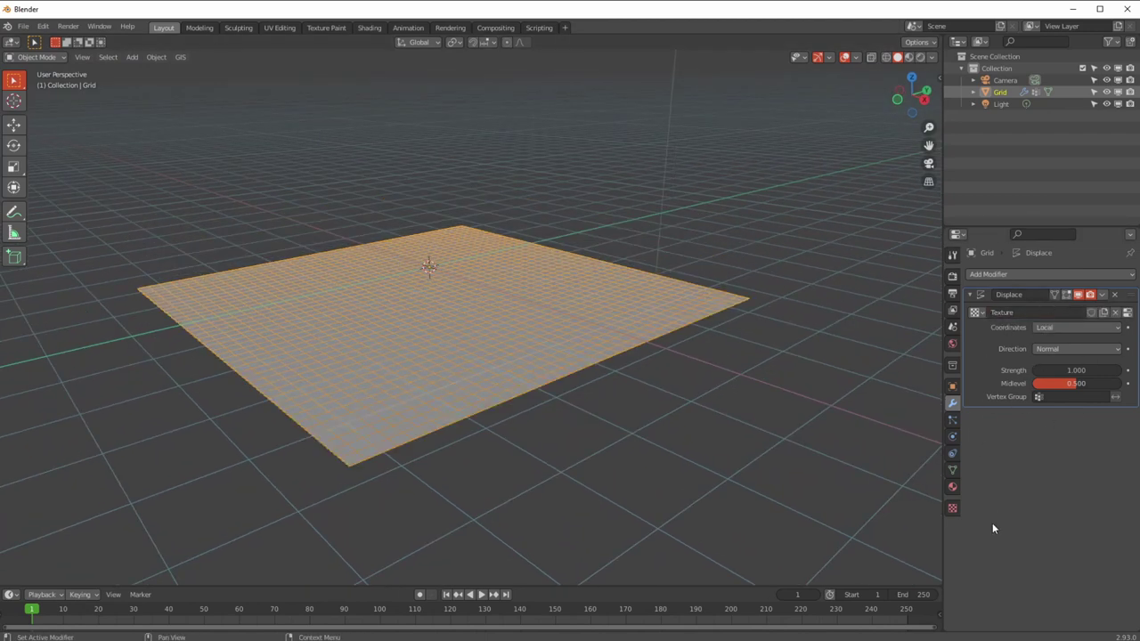
left_click(952, 508)
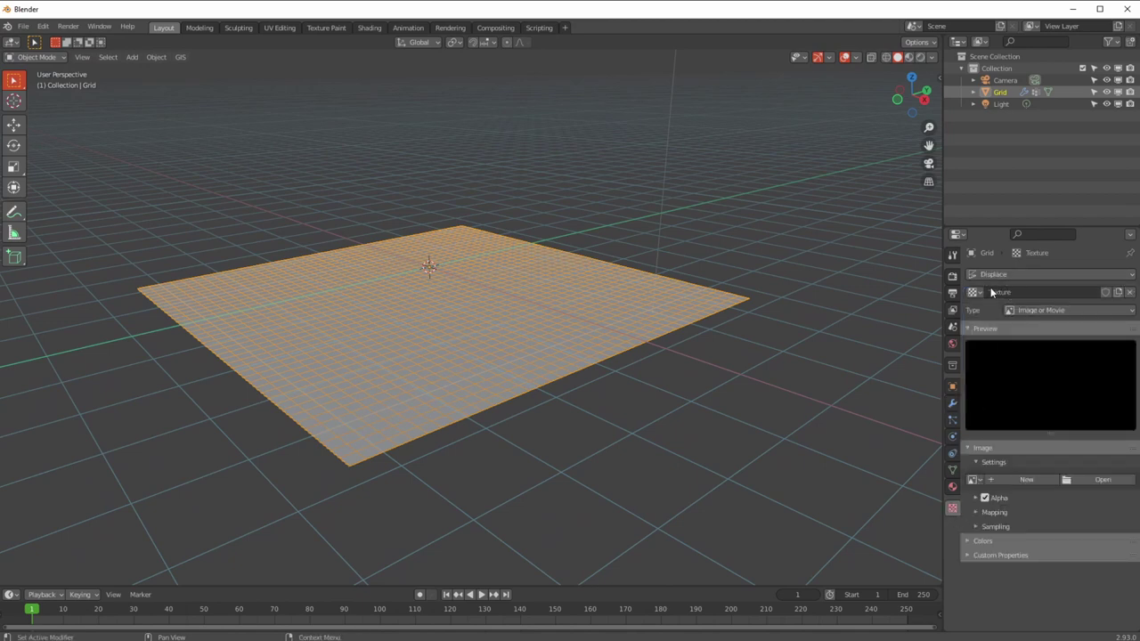
left_click(1031, 309)
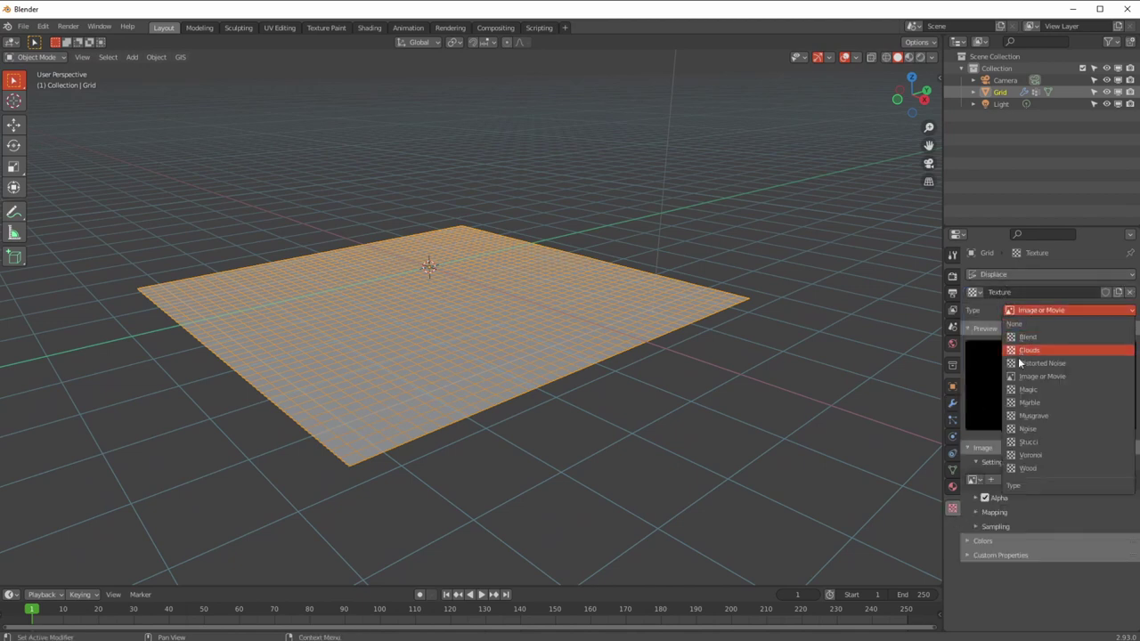
left_click(1020, 429)
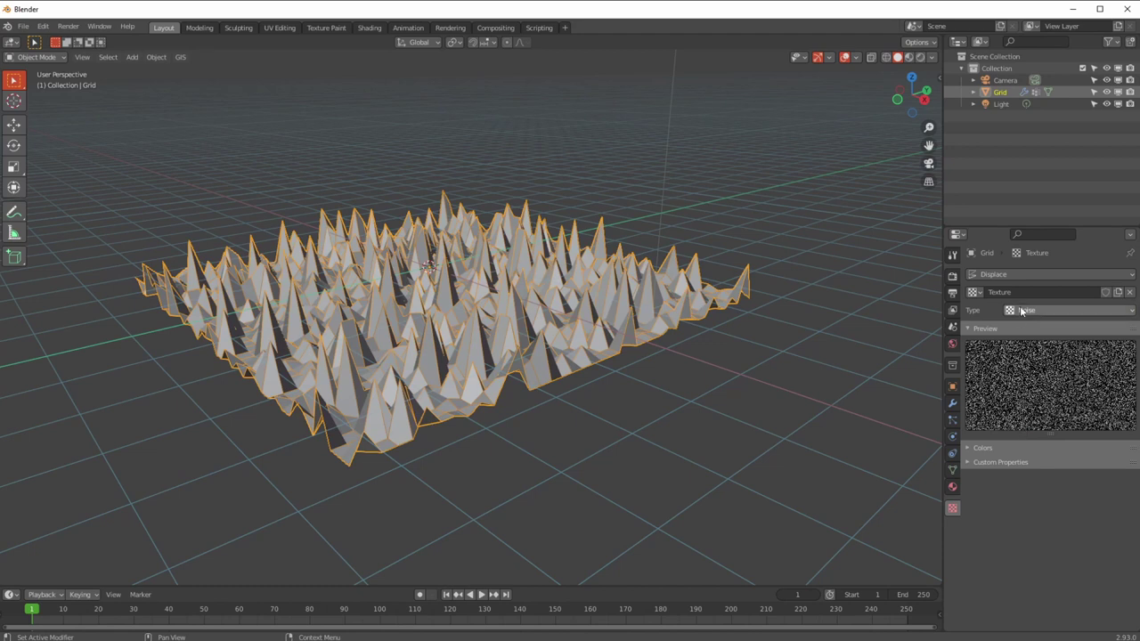
left_click(1021, 311)
left_click(1019, 417)
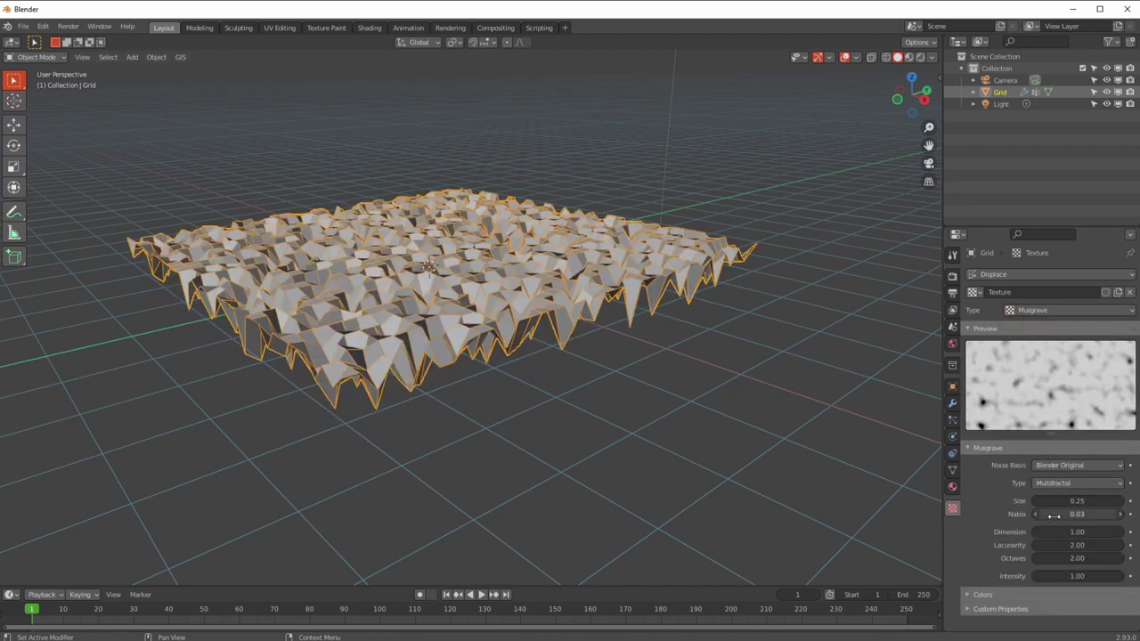
- Set the Musgrave texture's size to 0.75, dimension to 1.43, lacunarity to 1.70, octaves to 2.45 and intensity to 0.49
left_click_drag(1073, 501, 1042, 576)
middle_click_drag(534, 339, 578, 367)
- Subdivide the whole grid mesh once in Edit Mode and return to Object Mode
left_click(47, 57)
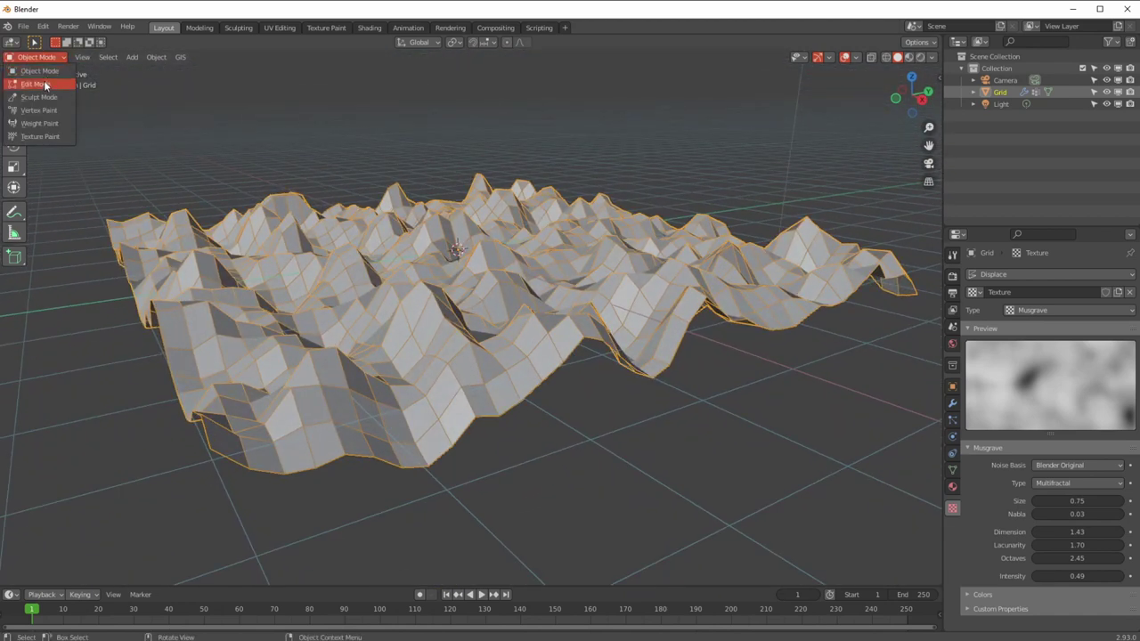
left_click(46, 83)
left_click(246, 57)
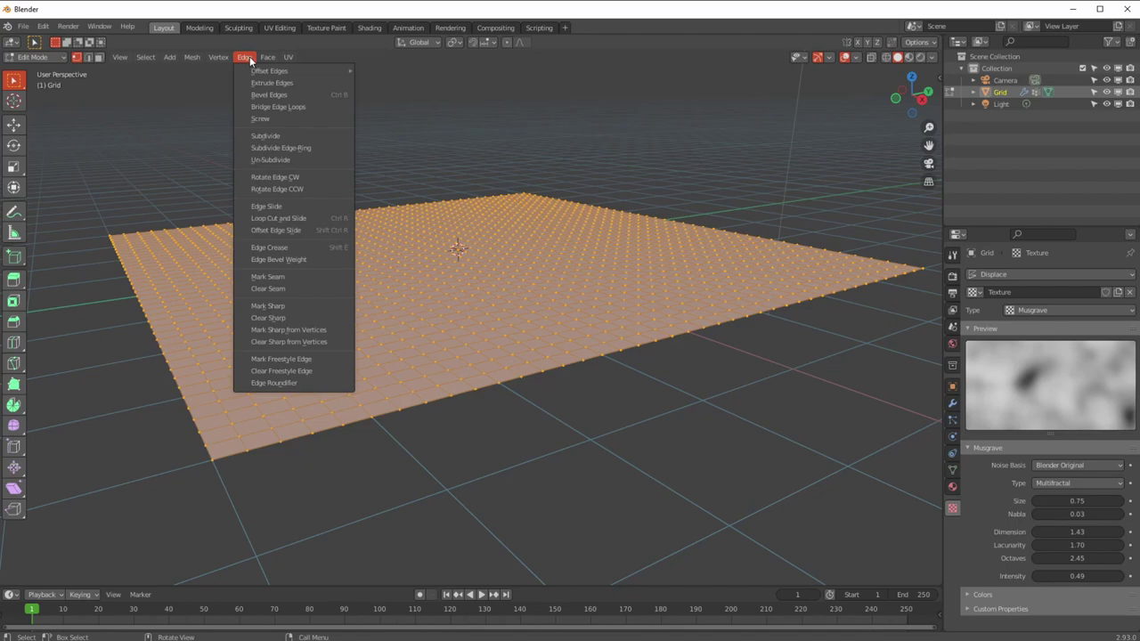
left_click(267, 139)
left_click(31, 57)
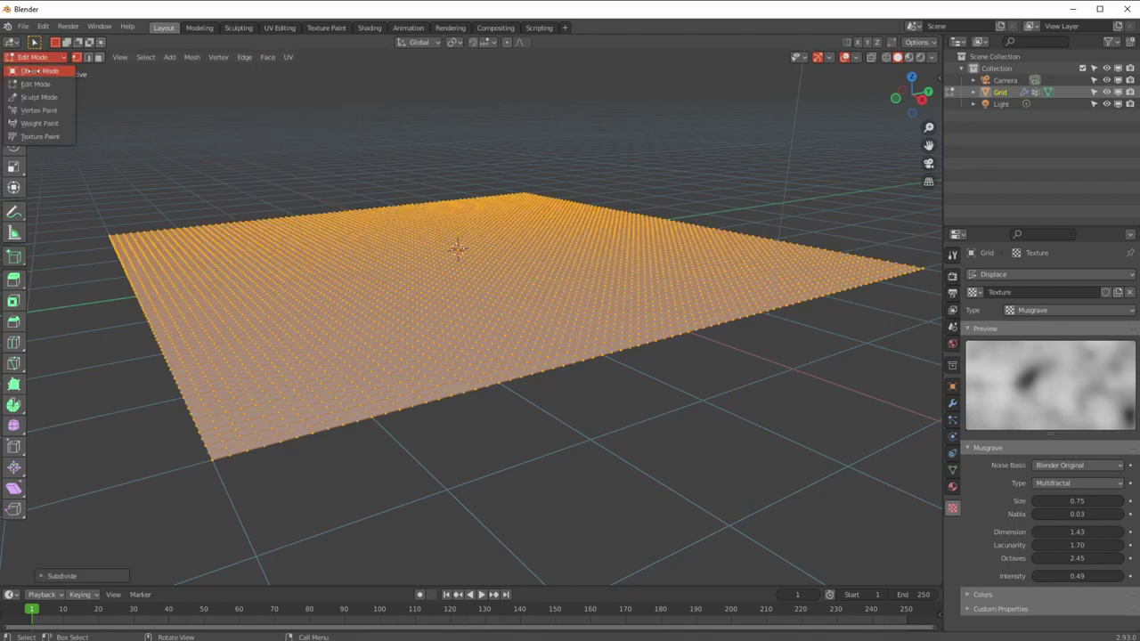
left_click(47, 71)
mouse_move(222, 258)
middle_mouse_down()
mouse_move(264, 289)
mouse_move(299, 231)
middle_mouse_up()
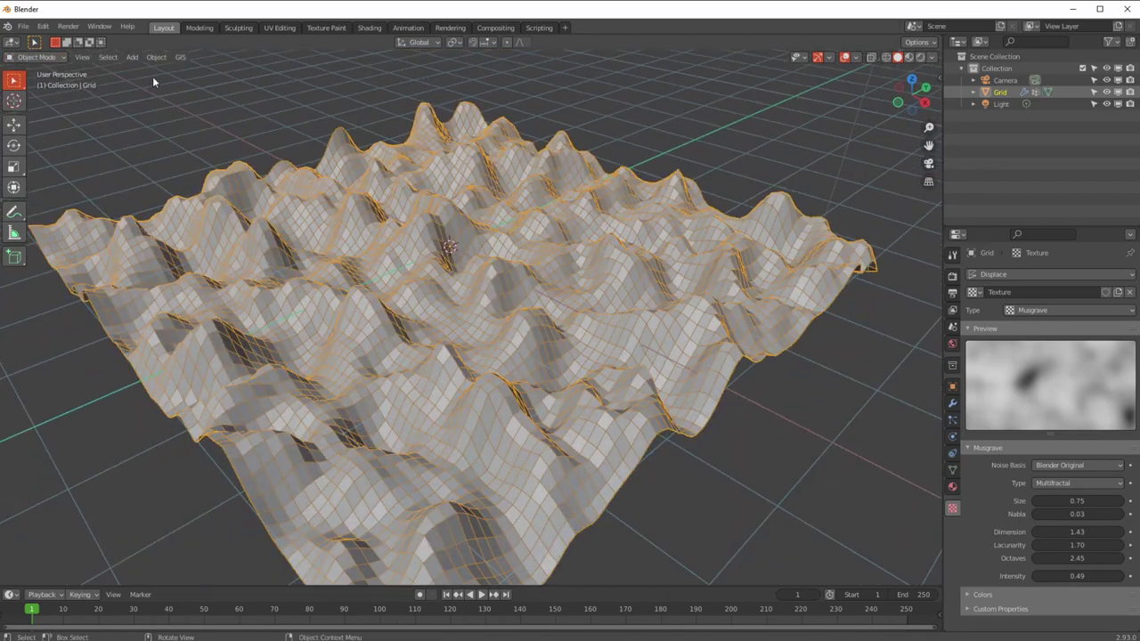
- Apply smooth shading to the displaced grid
left_click(156, 57)
left_click(215, 309)
middle_click_drag(217, 311, 437, 346)
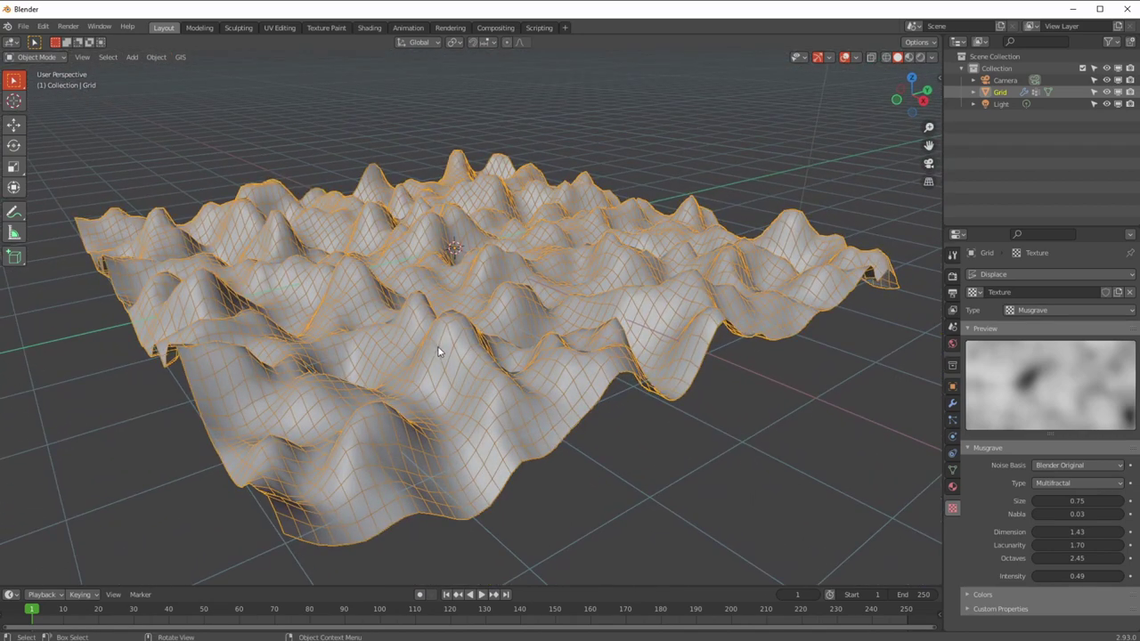
middle_click_drag(447, 303, 422, 305)
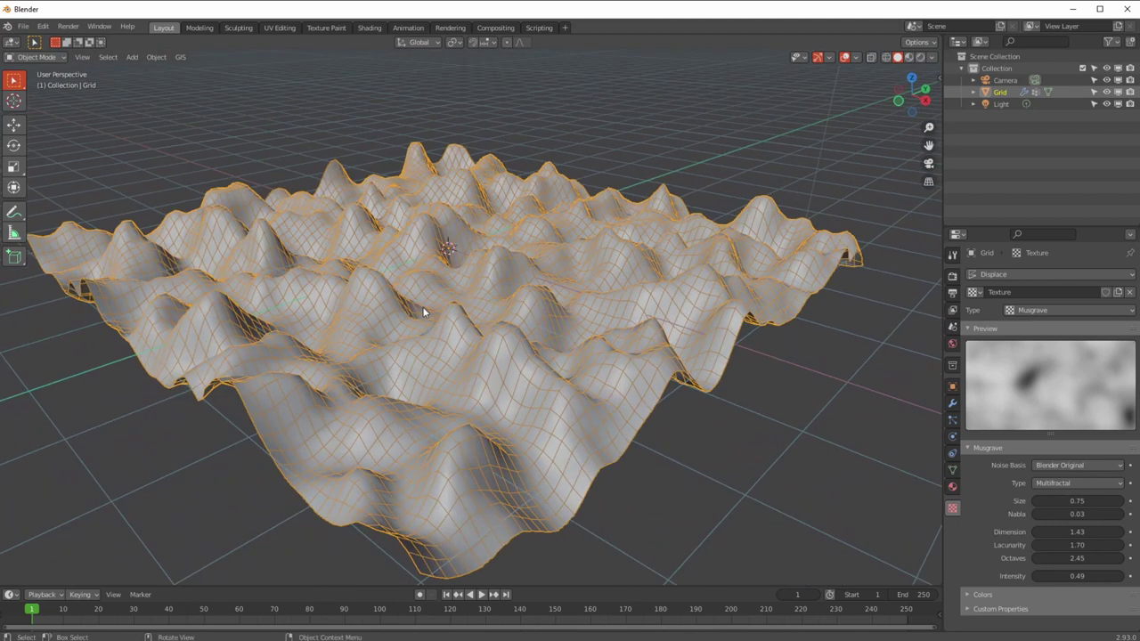
- Limit the grid's Displace modifier to the shifty vertex group
left_click(952, 402)
left_click(1054, 398)
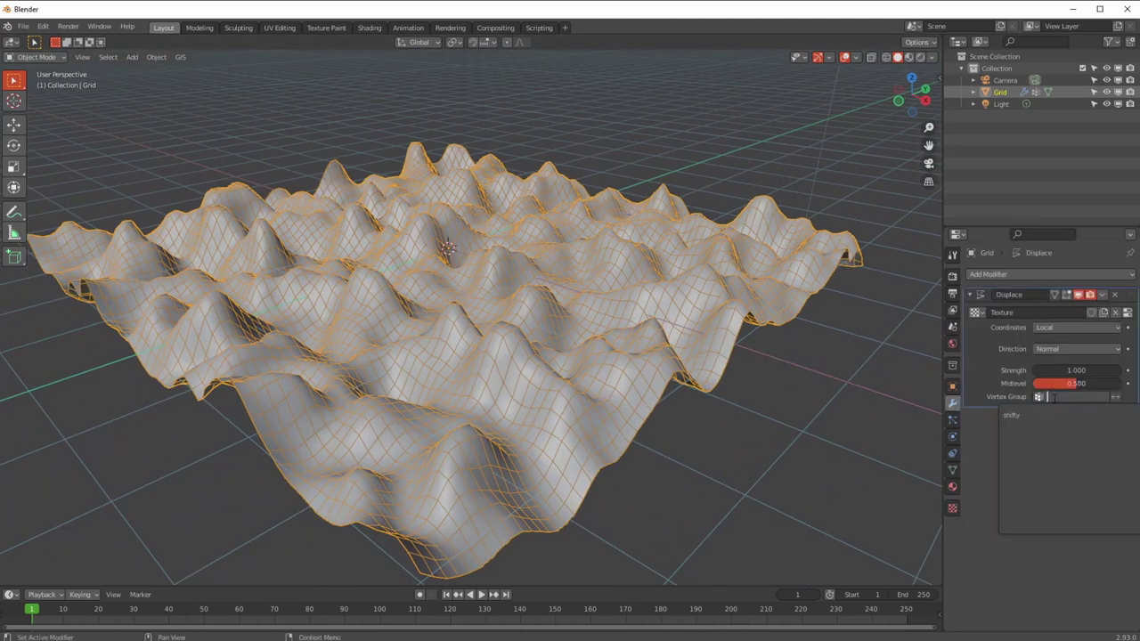
left_click(1048, 416)
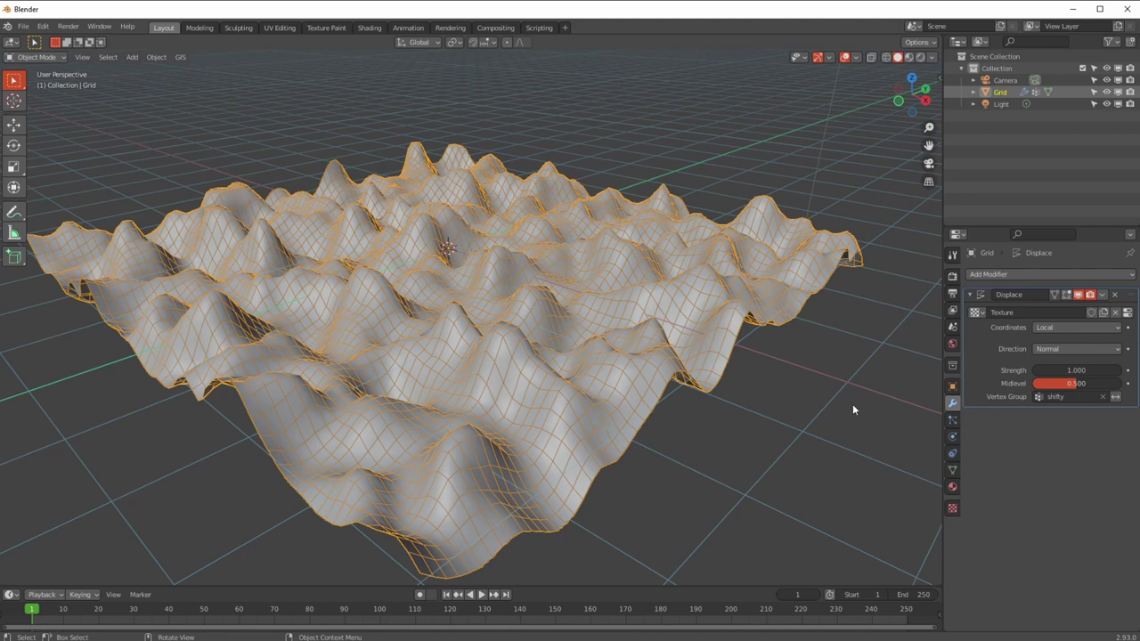
- Check which vertices belong to the shifty group by deselecting and reselecting them in Edit Mode, and return to Object Mode
left_click(952, 470)
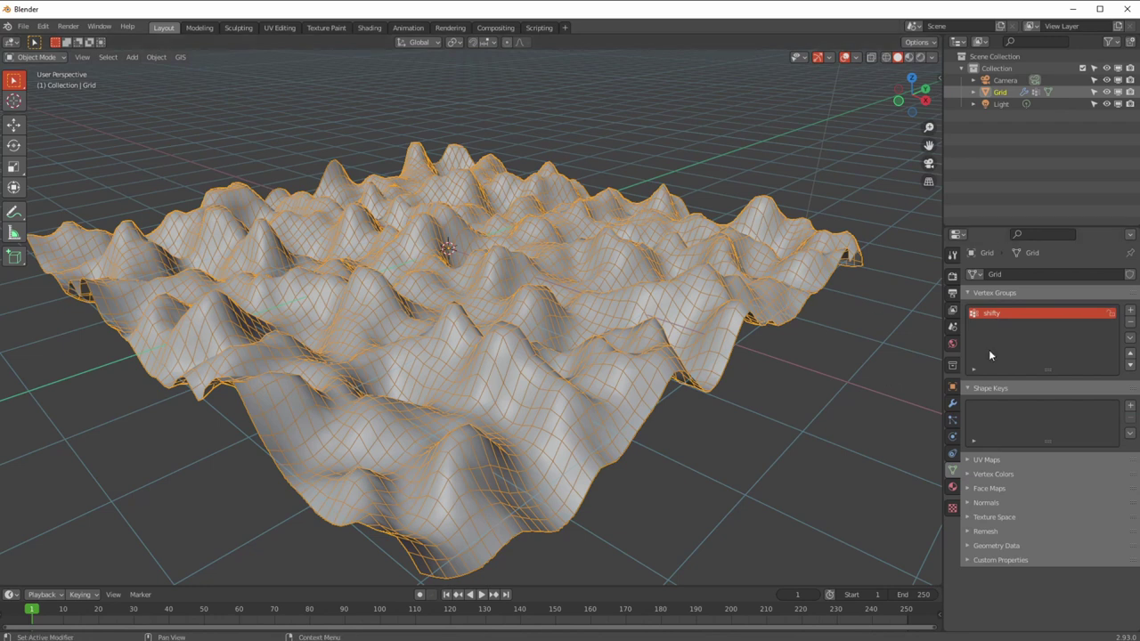
left_click(34, 57)
left_click(38, 85)
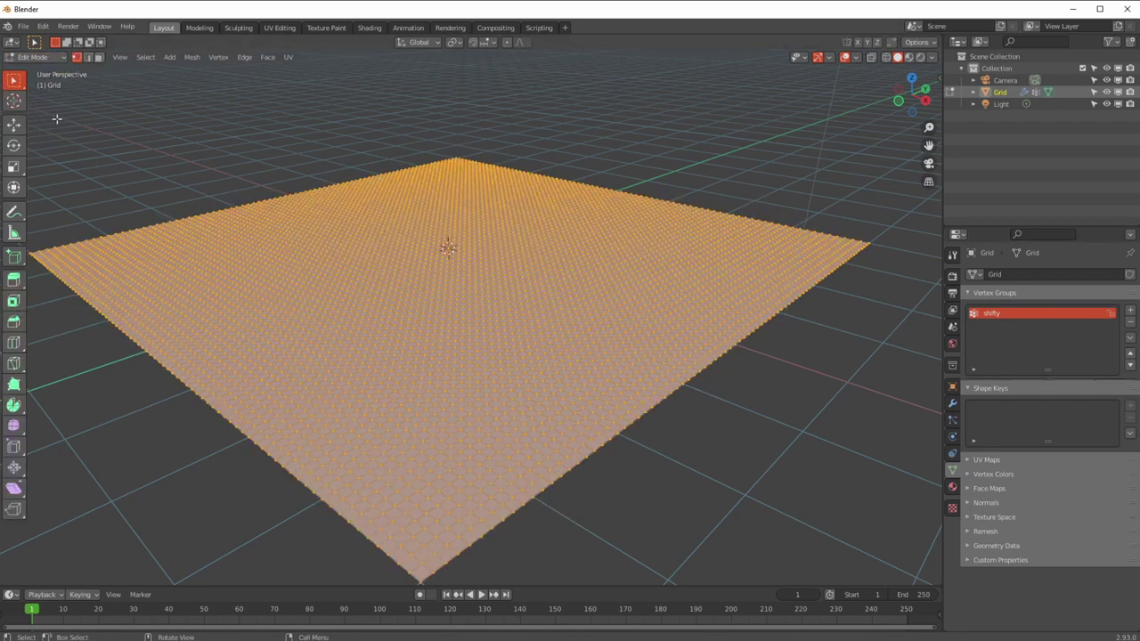
left_click(1114, 385)
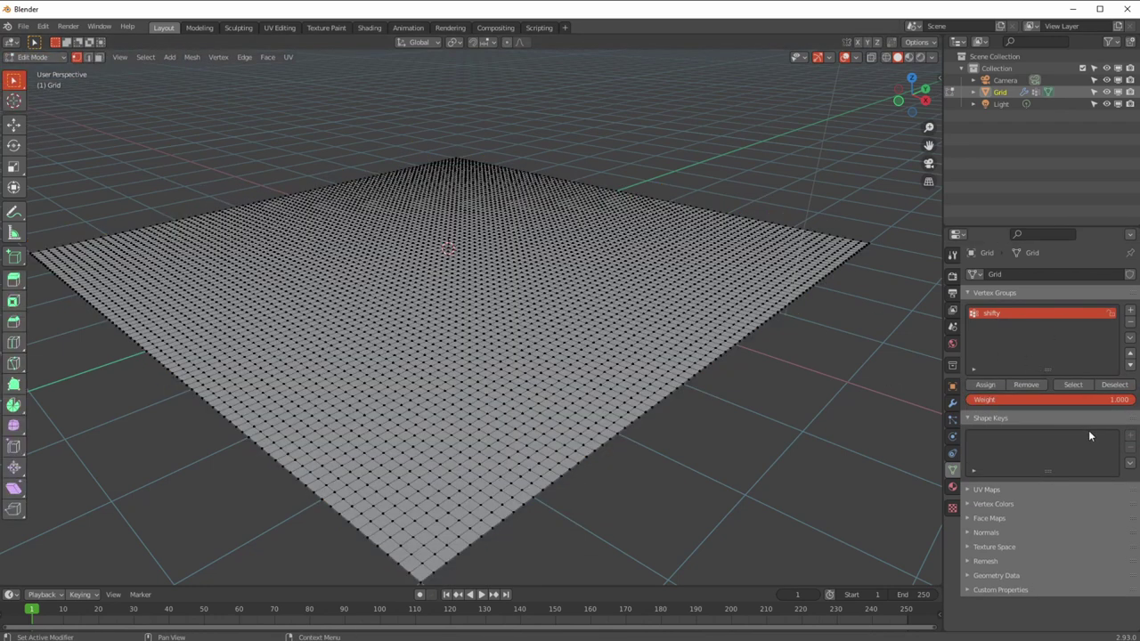
left_click(1071, 385)
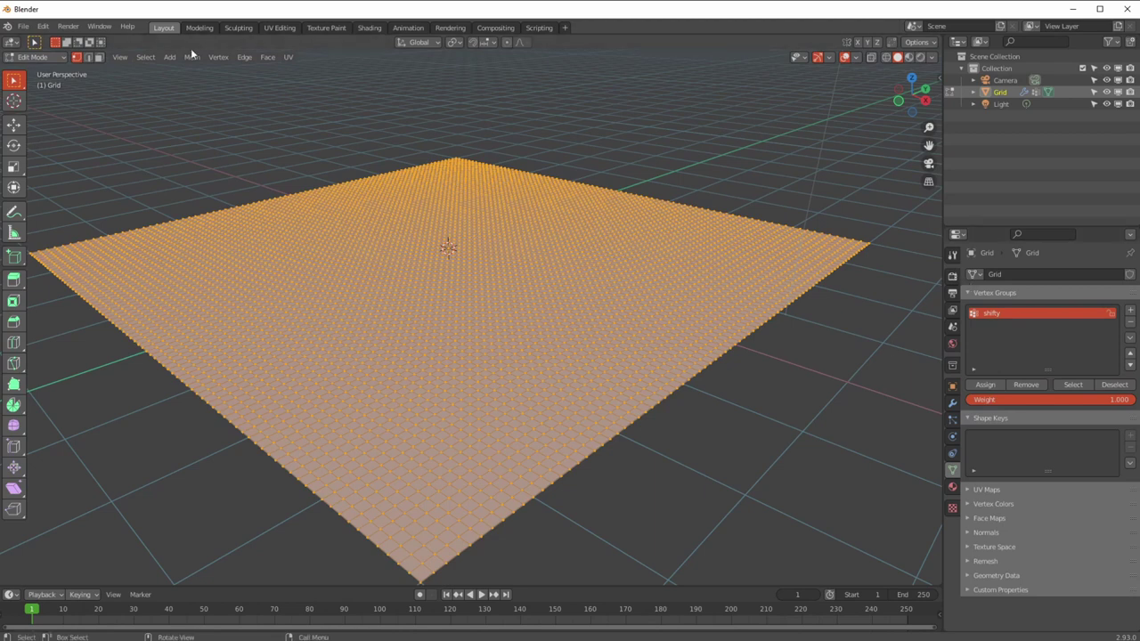
left_click(31, 57)
left_click(34, 71)
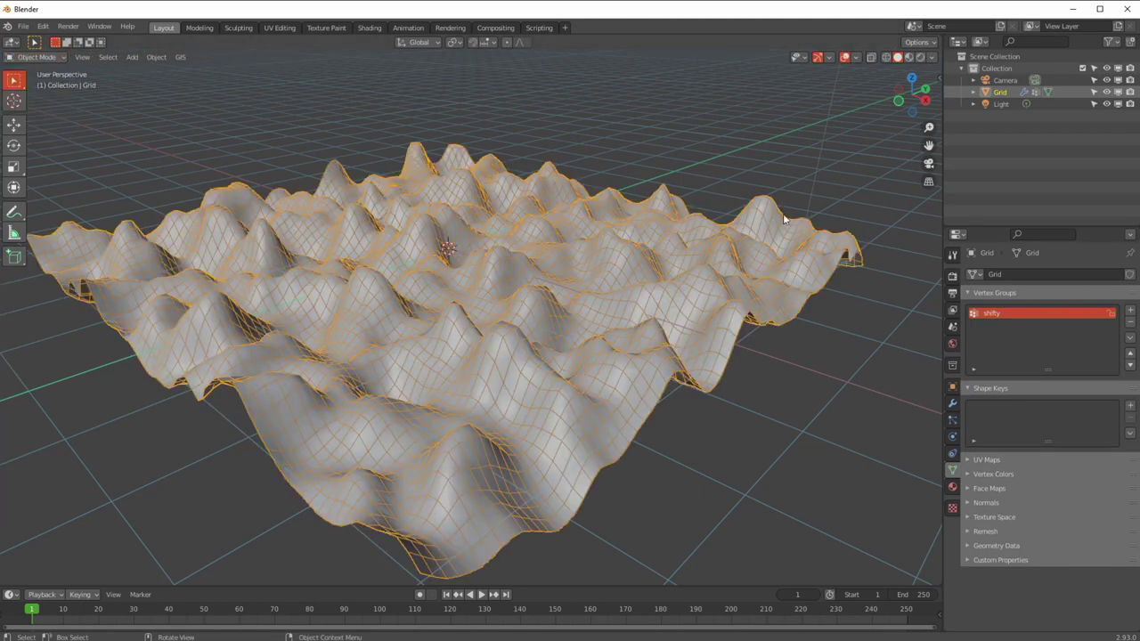
mouse_move(547, 368)
middle_mouse_down()
mouse_move(529, 380)
mouse_move(542, 349)
mouse_move(540, 381)
mouse_move(480, 349)
mouse_move(501, 372)
mouse_move(476, 213)
middle_mouse_up()
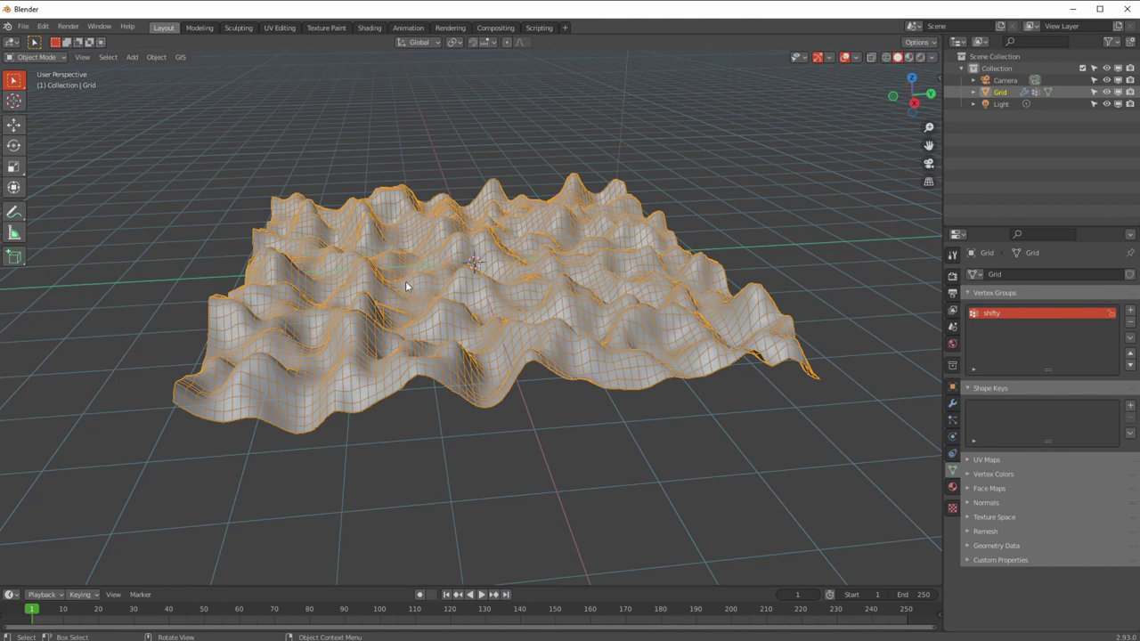
- Add a Vertex Weight Proximity modifier above the grid's Displace modifier, with shifty as its vertex group
left_click(952, 405)
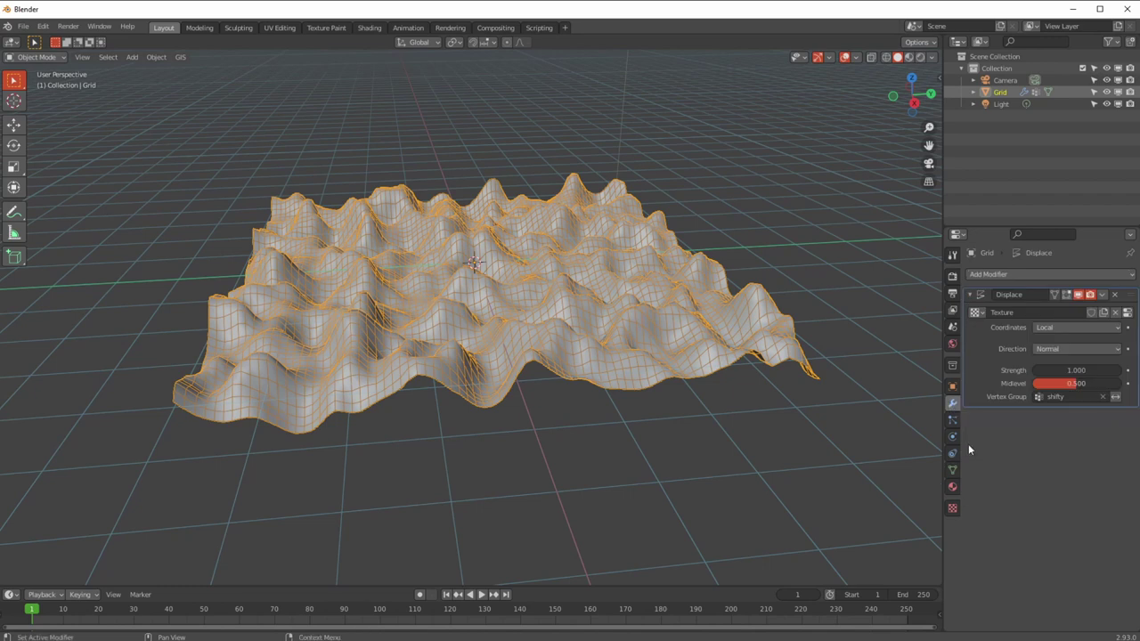
left_click(973, 276)
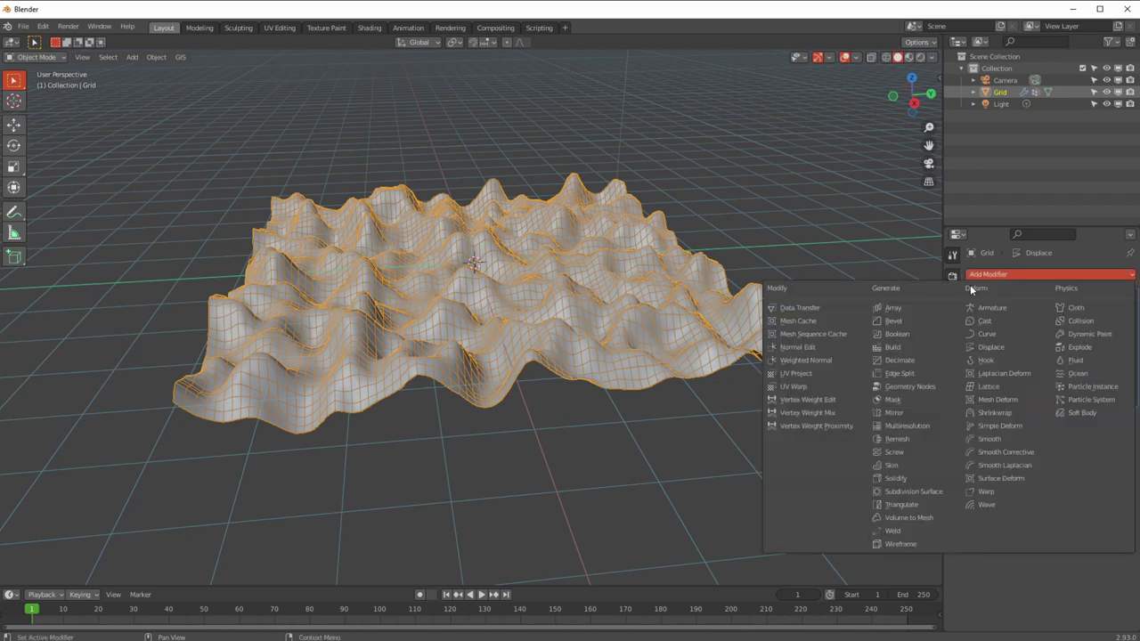
left_click(806, 425)
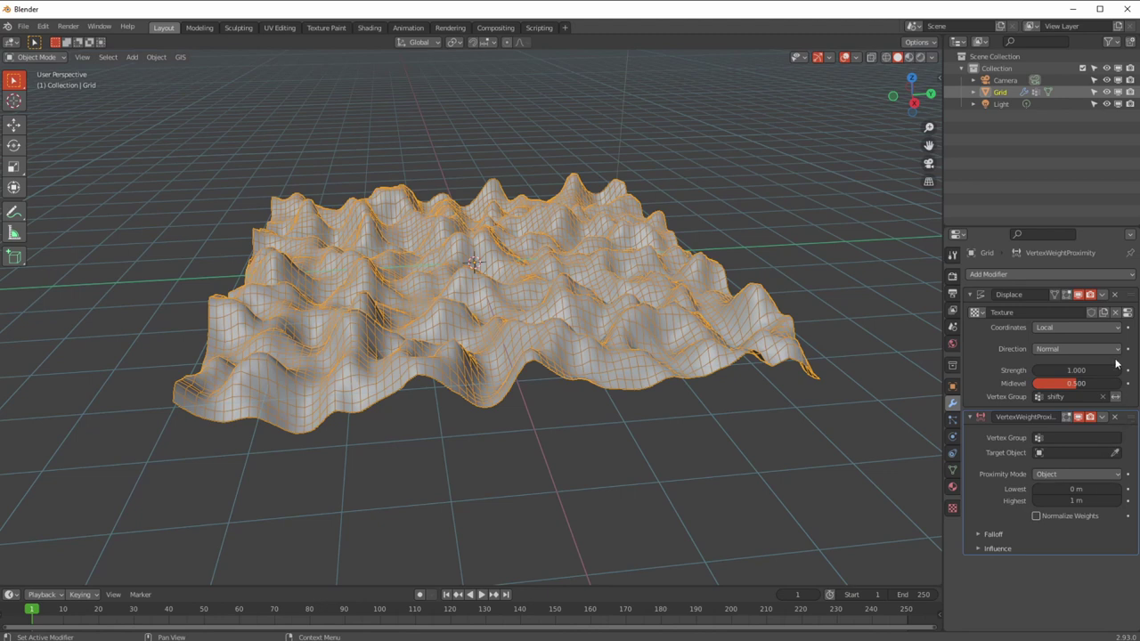
left_click_drag(1131, 417, 1130, 298)
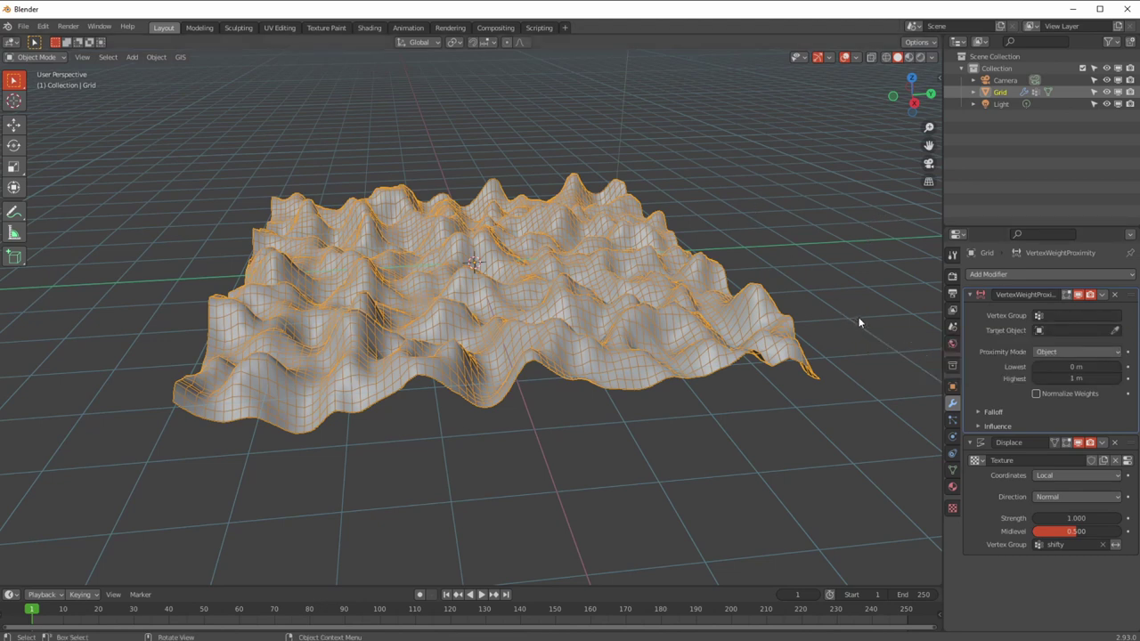
left_click(1082, 315)
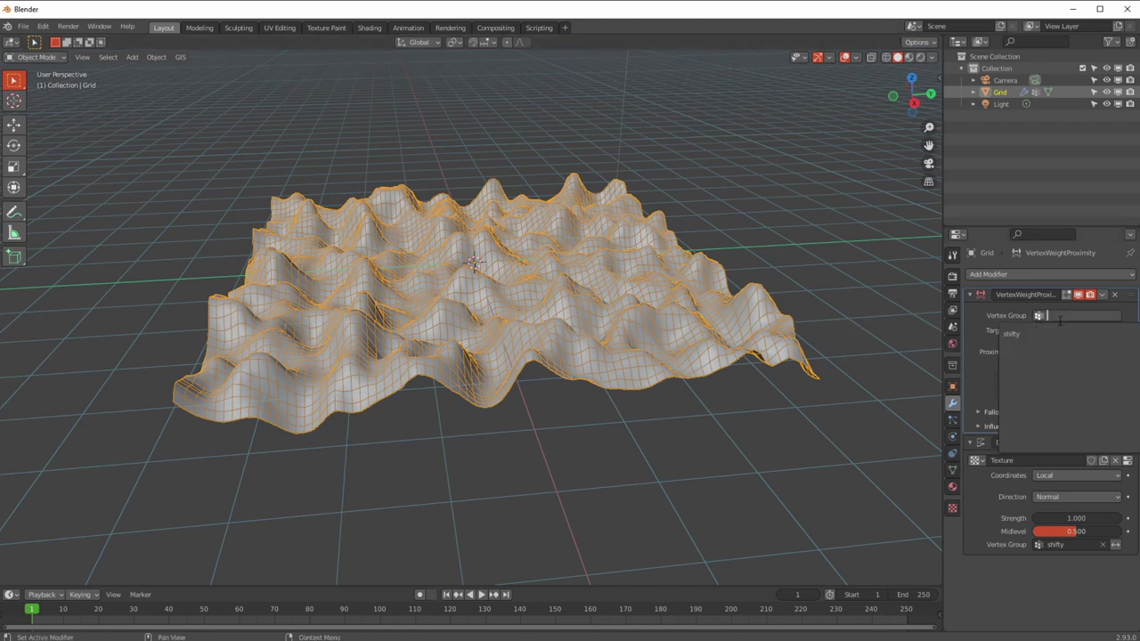
left_click(1028, 334)
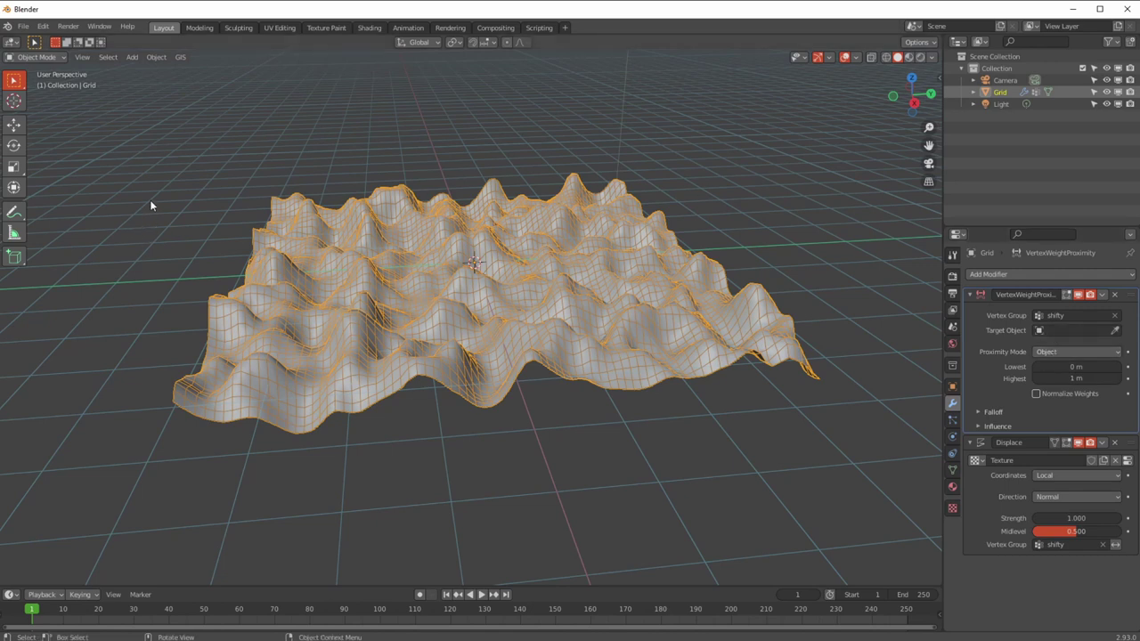
- Add a Plain Axes empty at the grid's centre and move it along Y to about -0.08 m
left_click(132, 57)
mouse_move(200, 185)
left_click(240, 190)
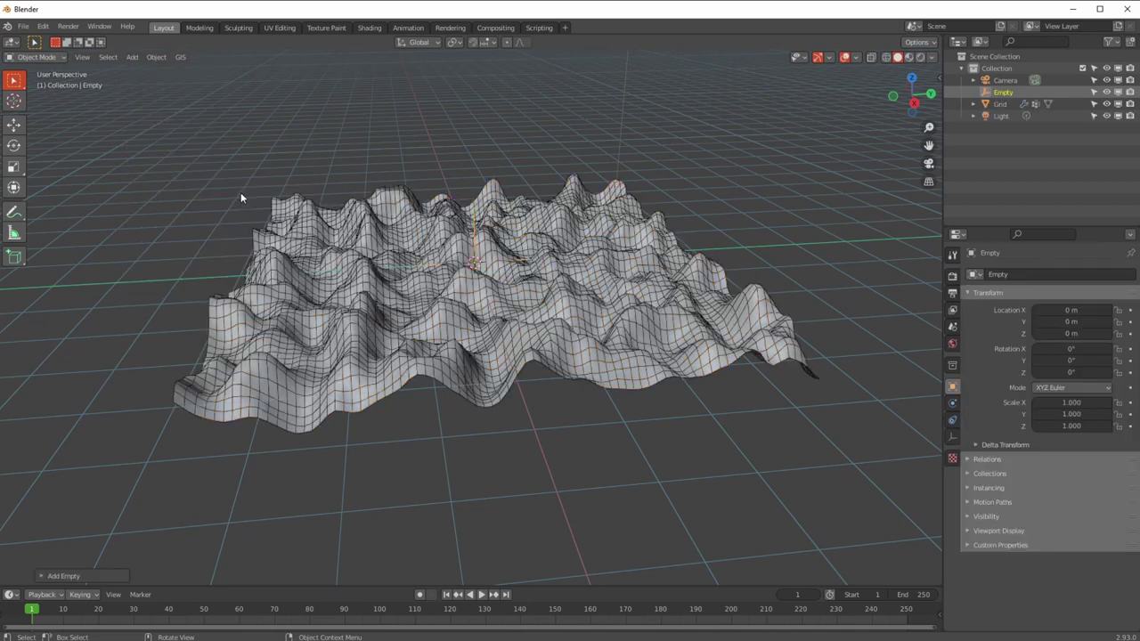
left_click(16, 125)
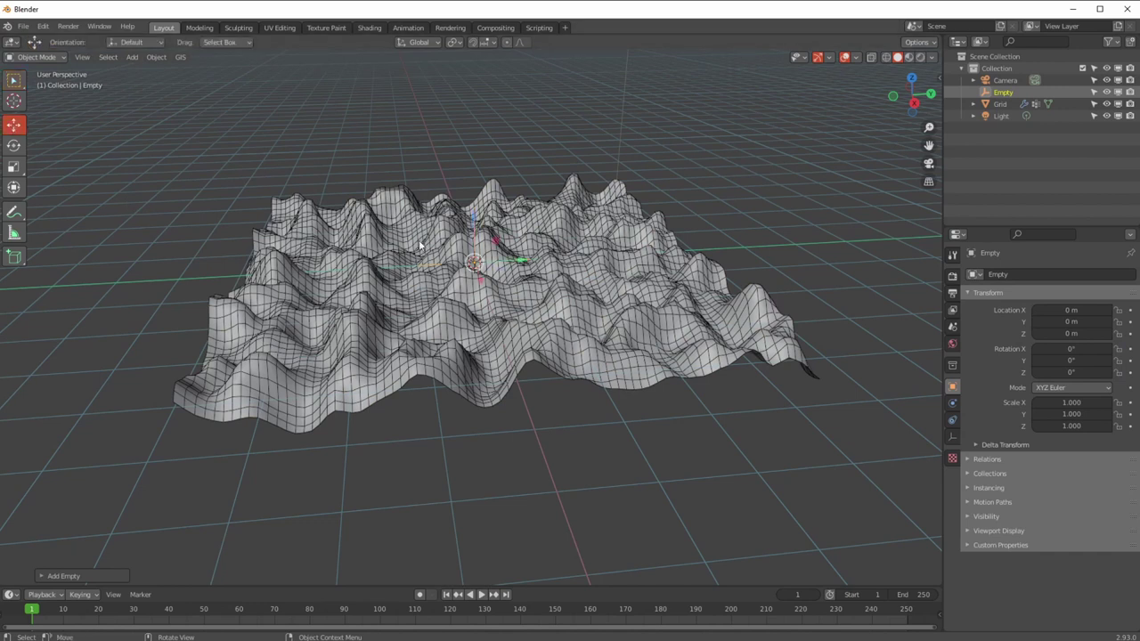
mouse_move(521, 261)
left_mouse_down()
mouse_move(249, 274)
mouse_move(521, 261)
left_mouse_up()
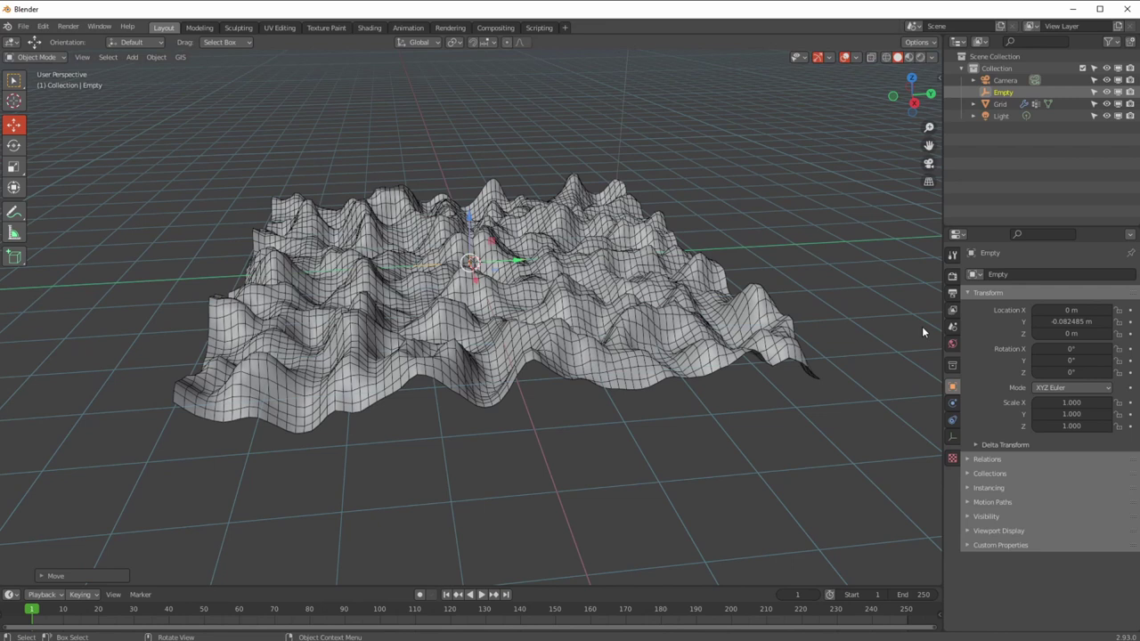
left_click(952, 436)
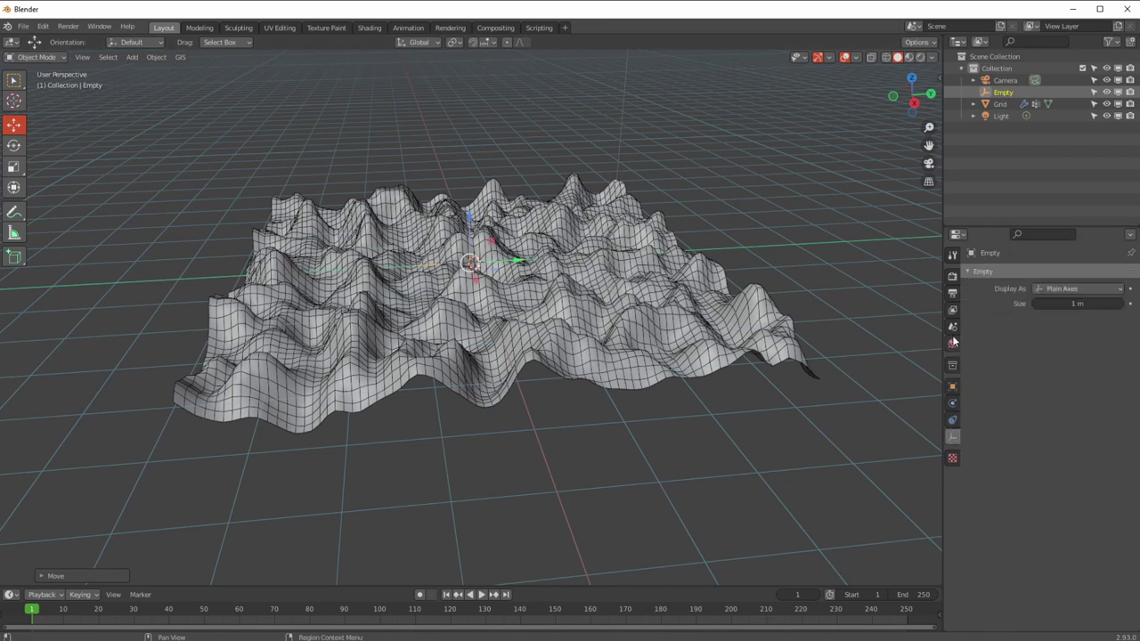
- Set the Empty as the target object of the grid's Vertex Weight Proximity modifier
left_click(725, 306)
left_click(952, 403)
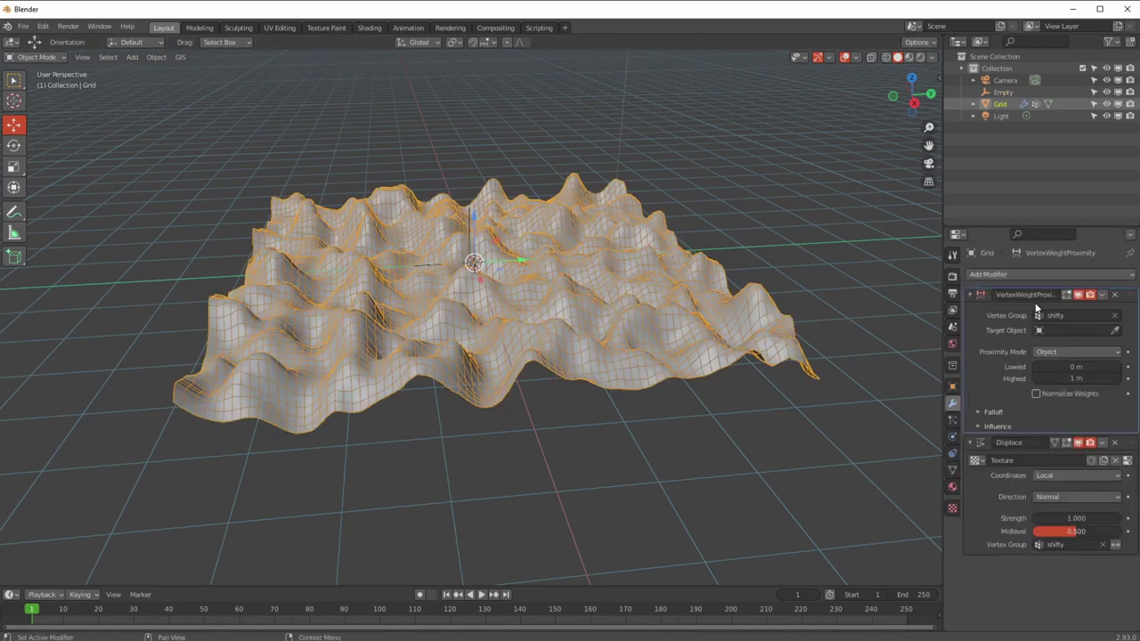
left_click(1069, 330)
left_click(1064, 359)
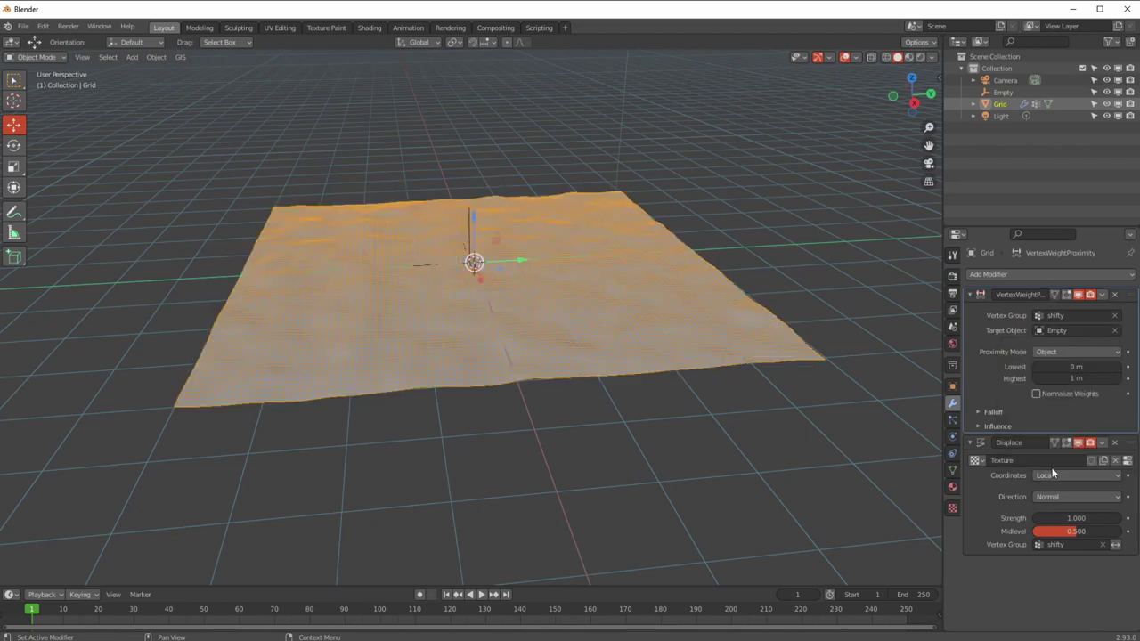
- Undo and redo the target object assignment to compare its effect on the grid's displacement
key("ctrl+z")
key("ctrl+shift+z")
key("ctrl+shift+z")
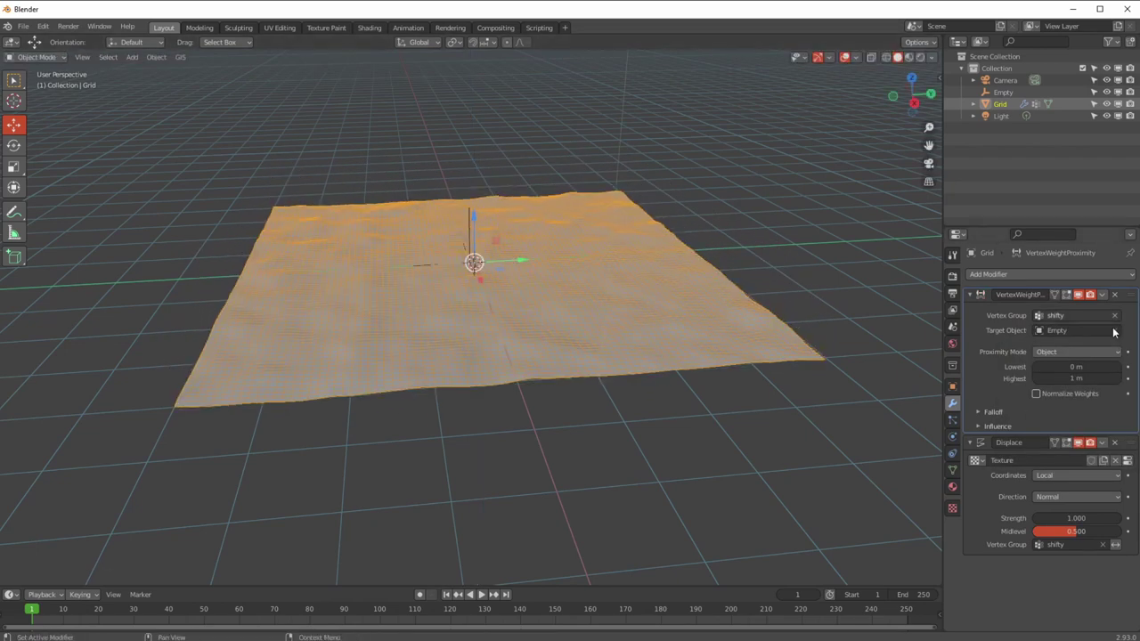
mouse_move(1056, 366)
left_mouse_down()
mouse_move(1069, 366)
mouse_move(1056, 366)
left_mouse_up()
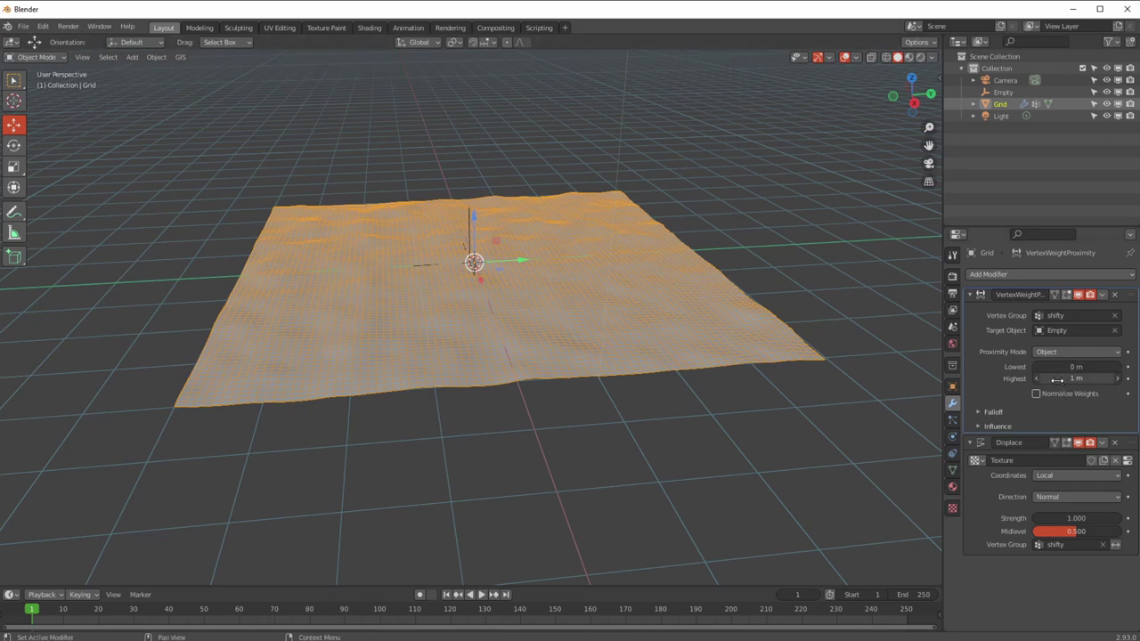
- Move the Empty along Y to about -0.97 m and Z to about 0.001 m, and reselect the grid
left_click(1002, 92)
mouse_move(470, 217)
left_mouse_down()
mouse_move(469, 98)
mouse_move(460, 219)
mouse_move(461, 208)
left_mouse_up()
left_click_drag(514, 267, 470, 267)
left_click(737, 300)
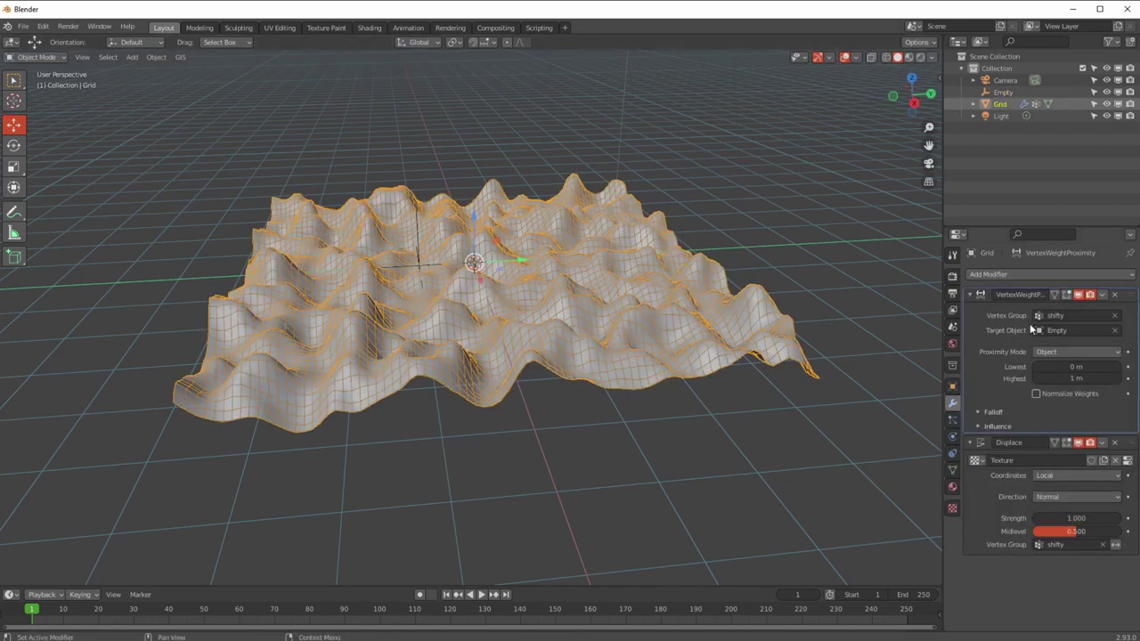
- Move the Empty back near the grid's centre, at about 0.017 m in Y and 0.11 m in Z
left_click(416, 218)
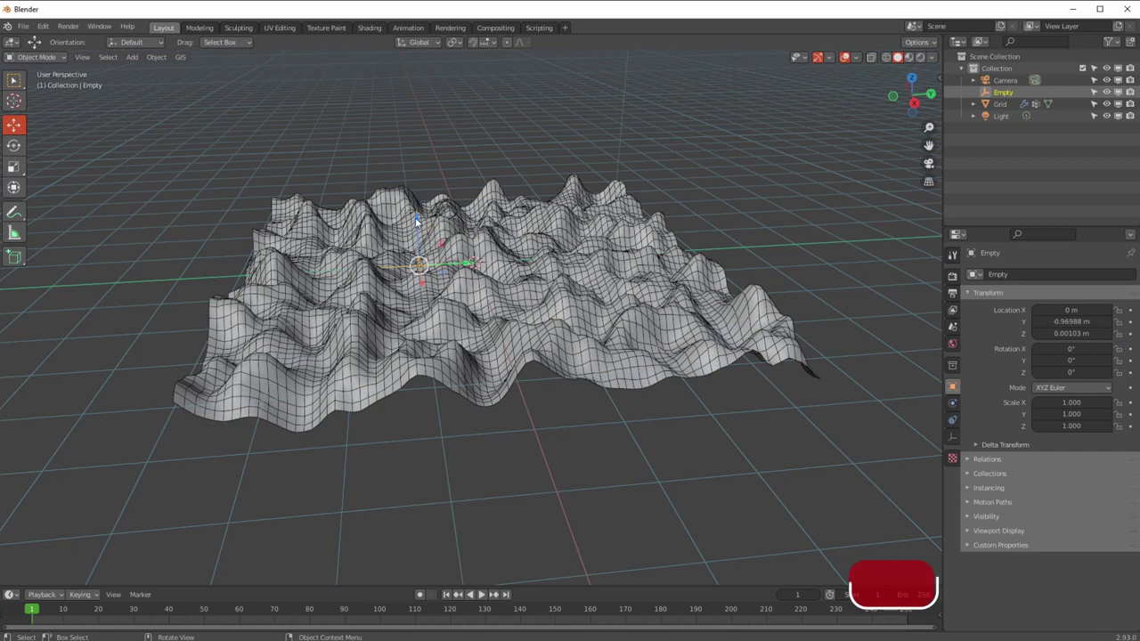
mouse_move(414, 215)
left_mouse_down()
mouse_move(419, 178)
mouse_move(417, 223)
left_mouse_up()
mouse_move(469, 273)
left_mouse_down()
mouse_move(526, 270)
mouse_move(473, 262)
mouse_move(470, 188)
mouse_move(473, 267)
mouse_move(481, 256)
left_mouse_up()
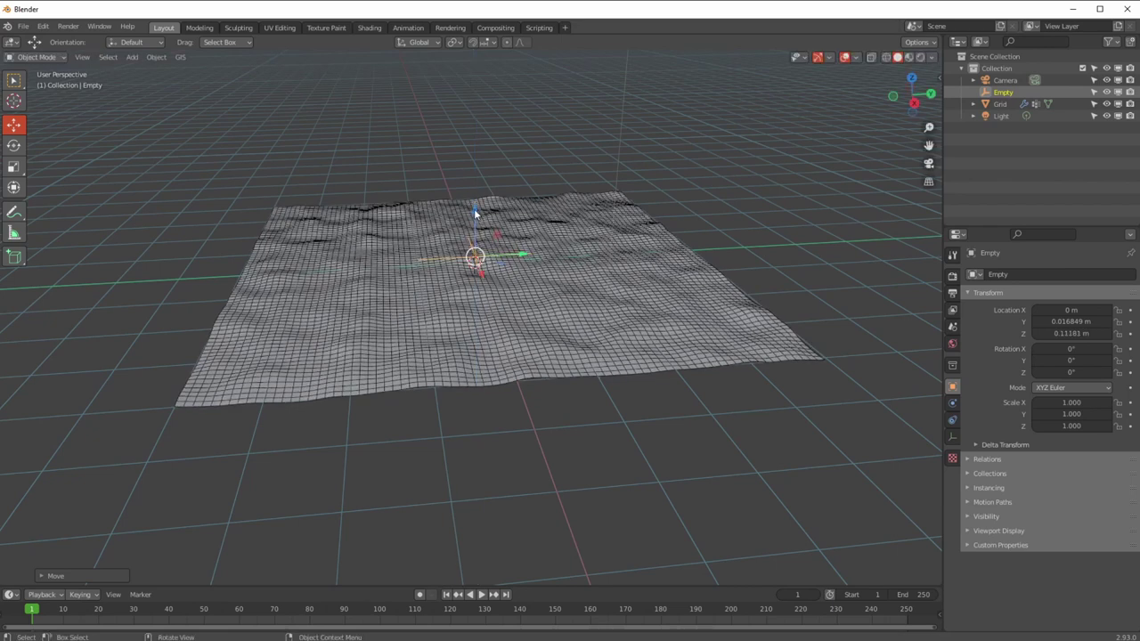
- Raise and lower the Empty along Z to test the displacement, leaving it about 2.25 m above the grid
left_click_drag(474, 210, 469, 180)
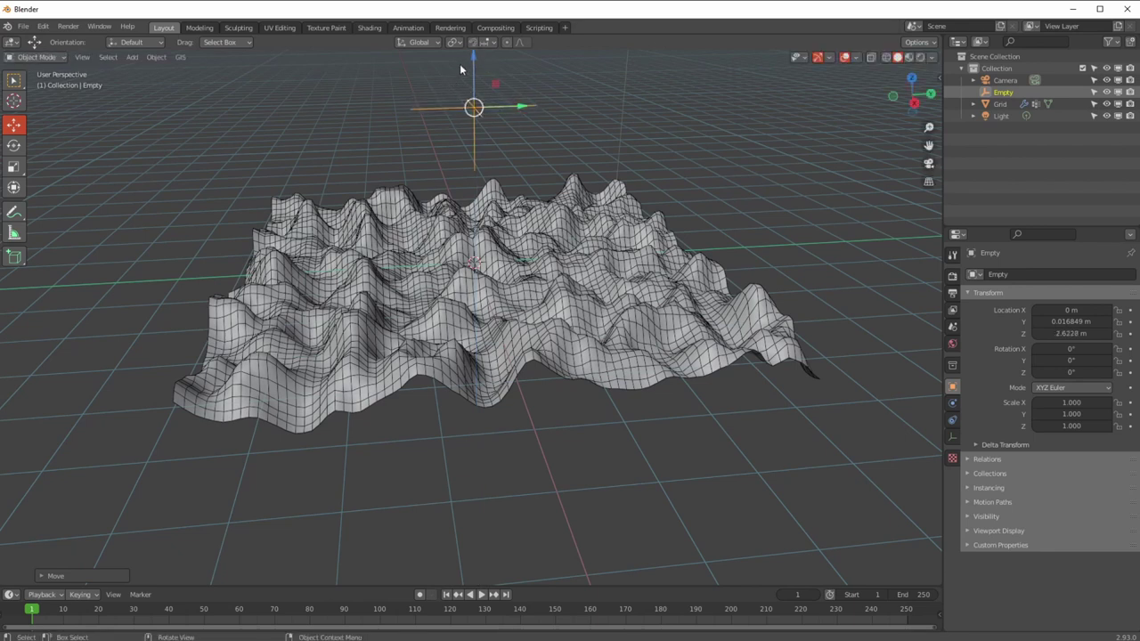
left_click_drag(472, 55, 481, 214)
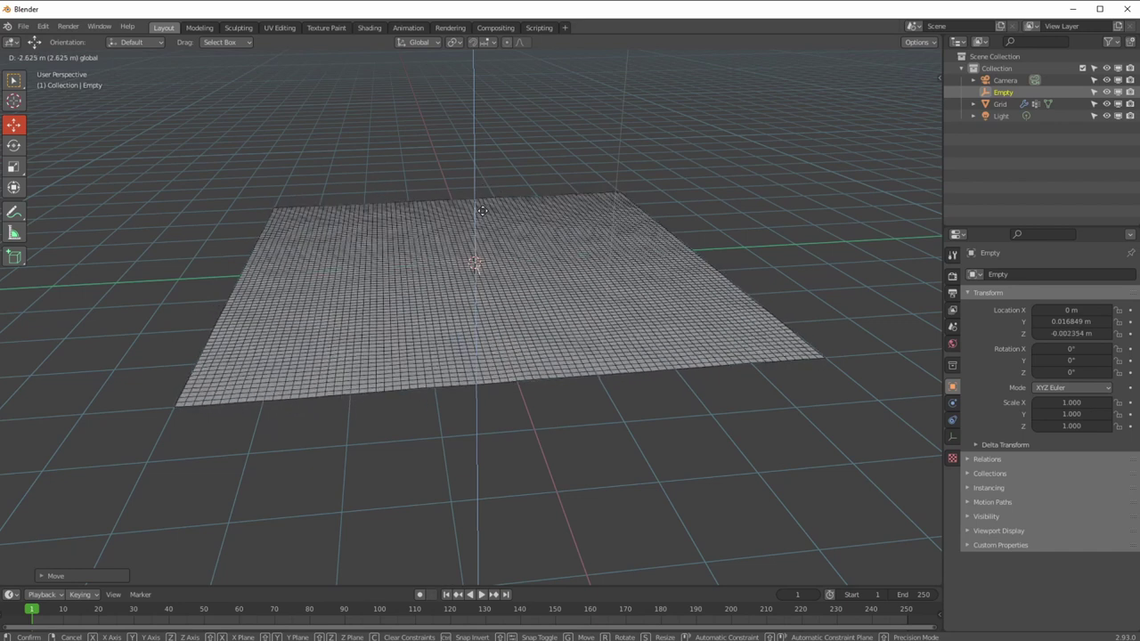
right_click(482, 213)
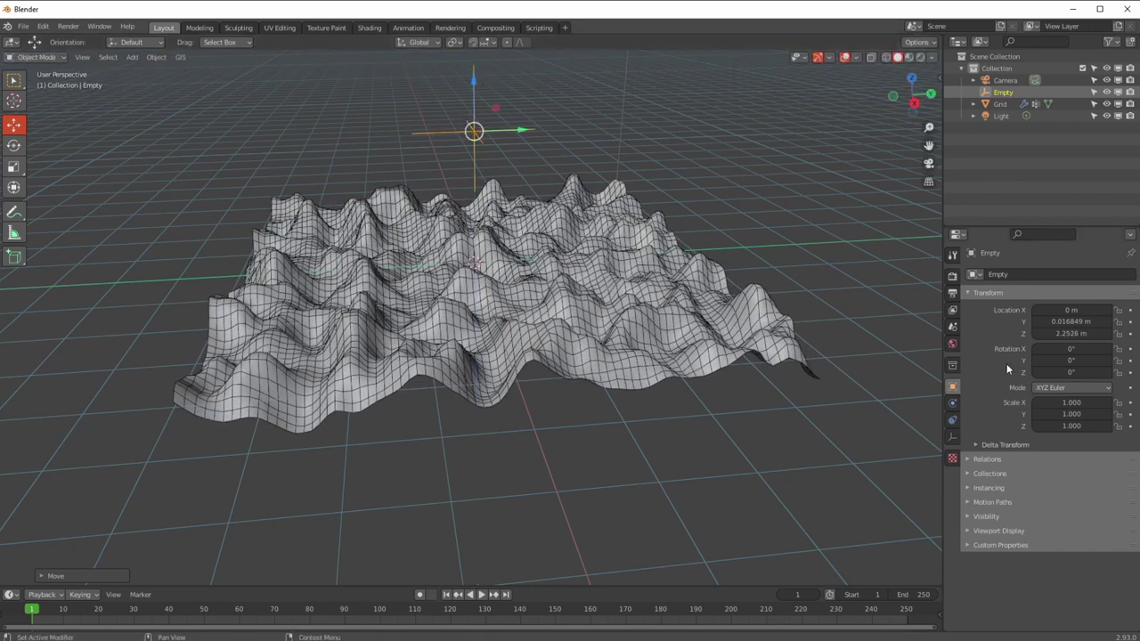
- Select the grid and set its Vertex Weight Proximity Lowest distance to 1 m and Highest to 0 m
left_click(678, 304)
left_click(1062, 368)
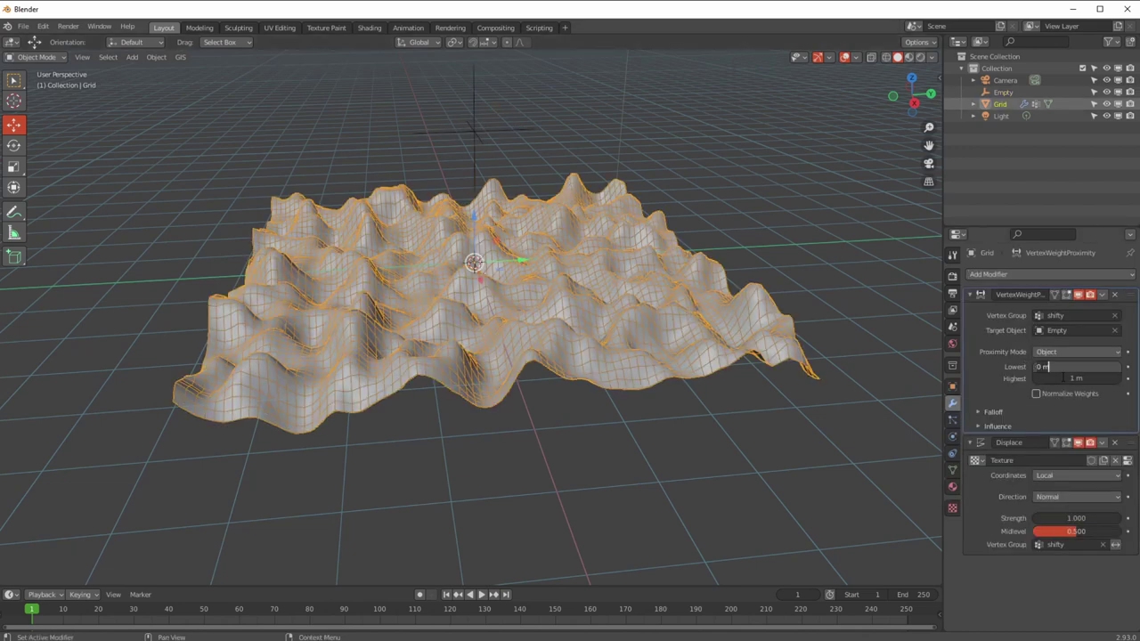
type("1")
key("Return")
left_click(1071, 378)
type("0")
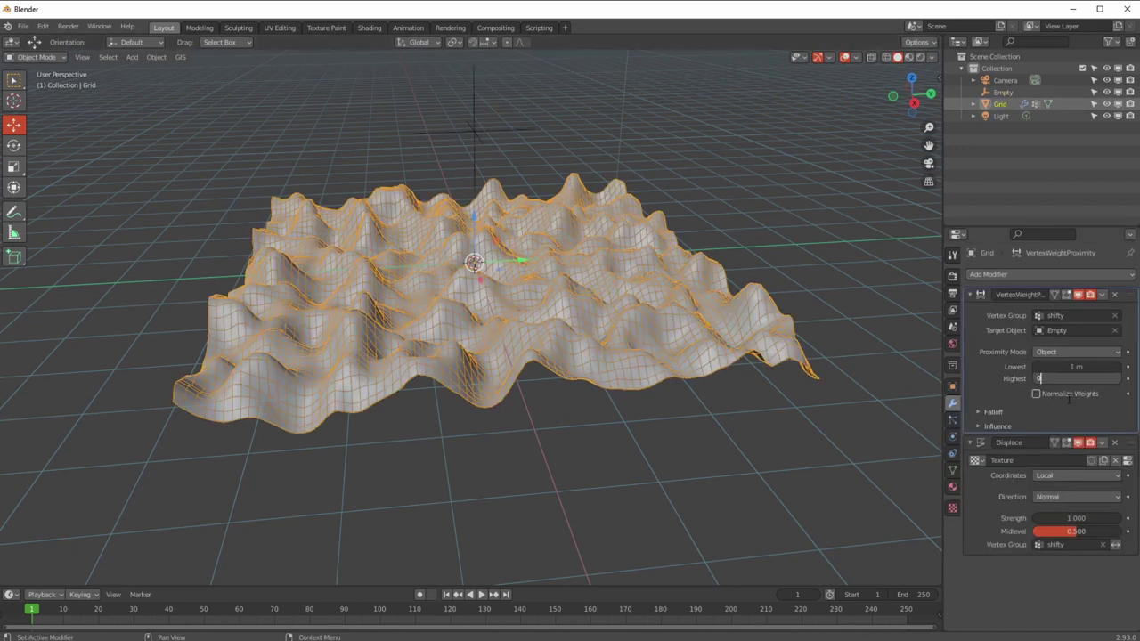
key("Return")
- Lower the Empty along Z to test the displacement, then raise it to about 1.78 m above the grid
left_click(471, 106)
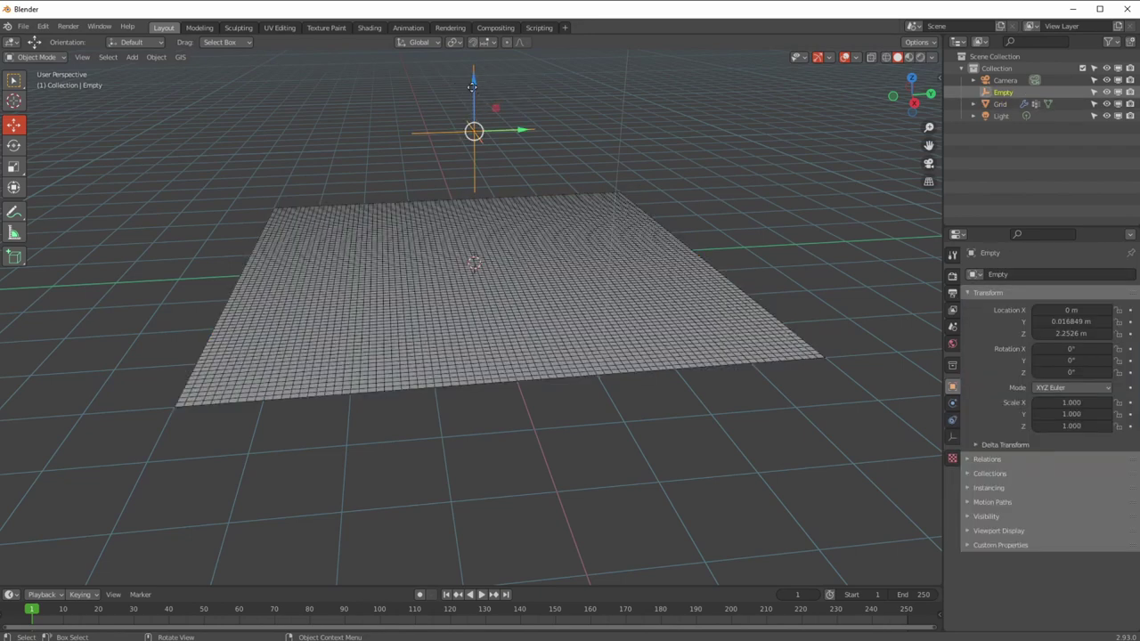
key("g")
key("z")
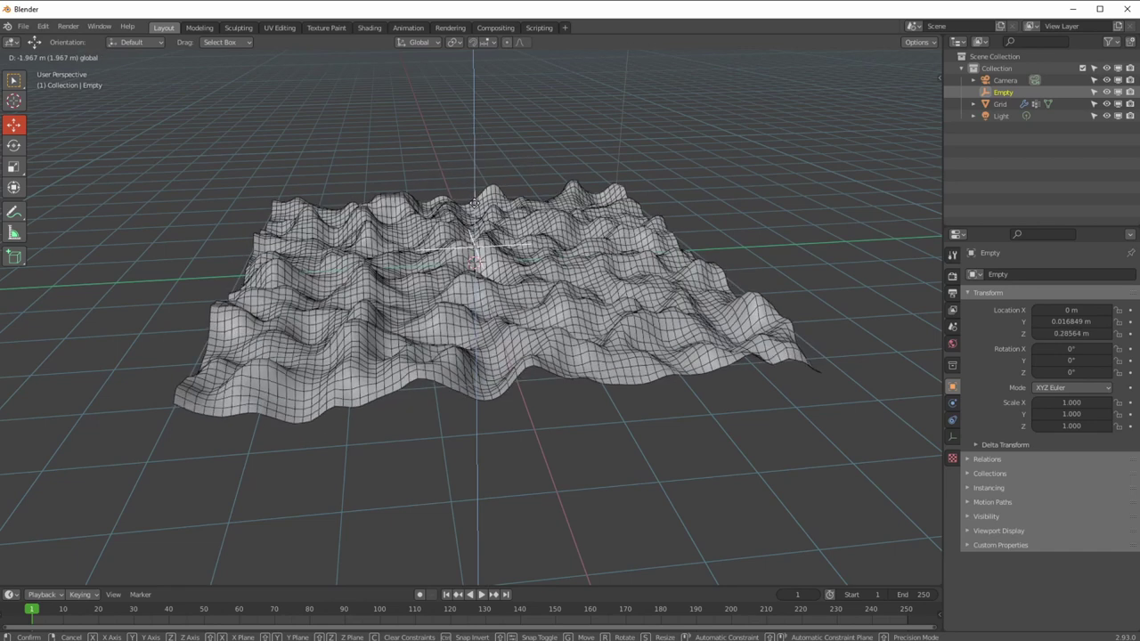
left_click(473, 169)
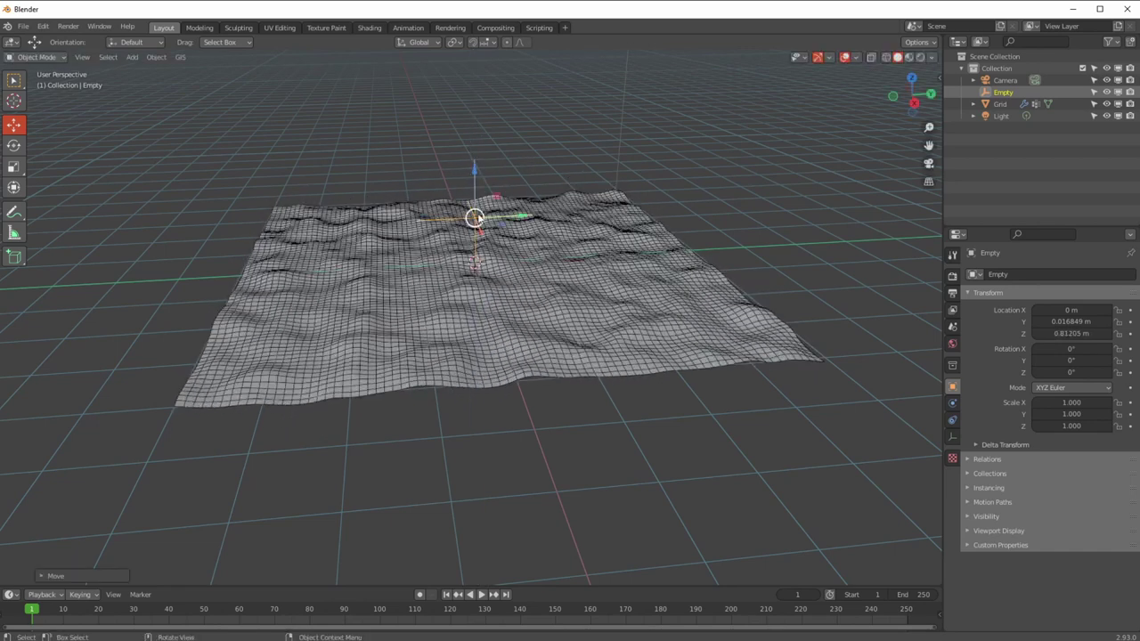
key("g")
key("z")
left_click(471, 139)
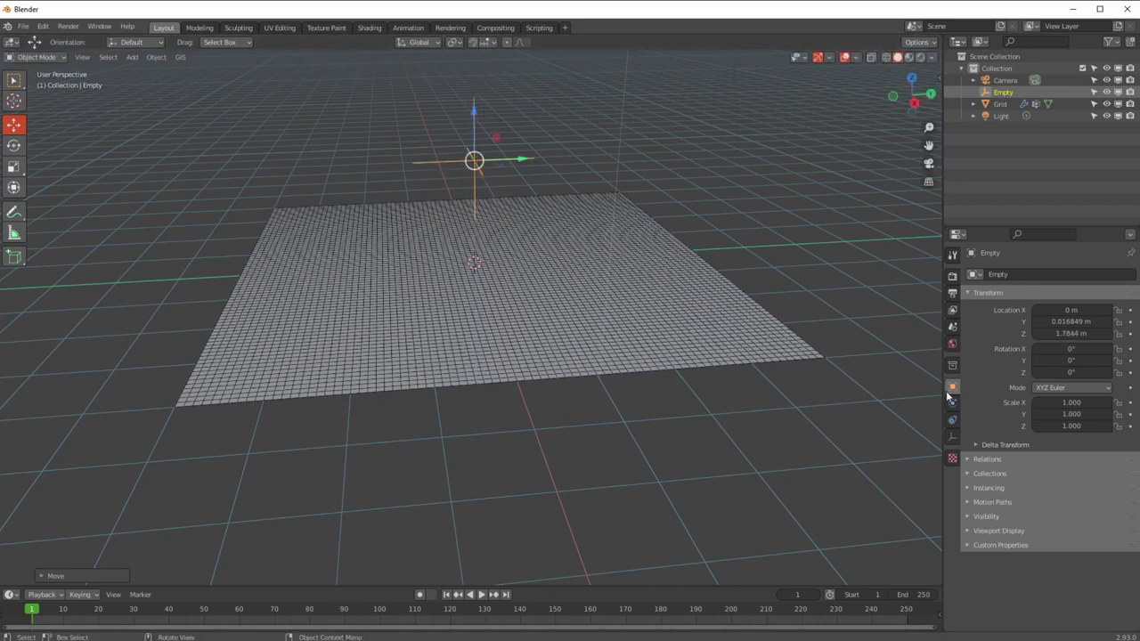
- Switch the Proximity Mode of the grid's Vertex Weight Proximity modifier to Geometry
left_click(740, 329)
left_click(952, 403)
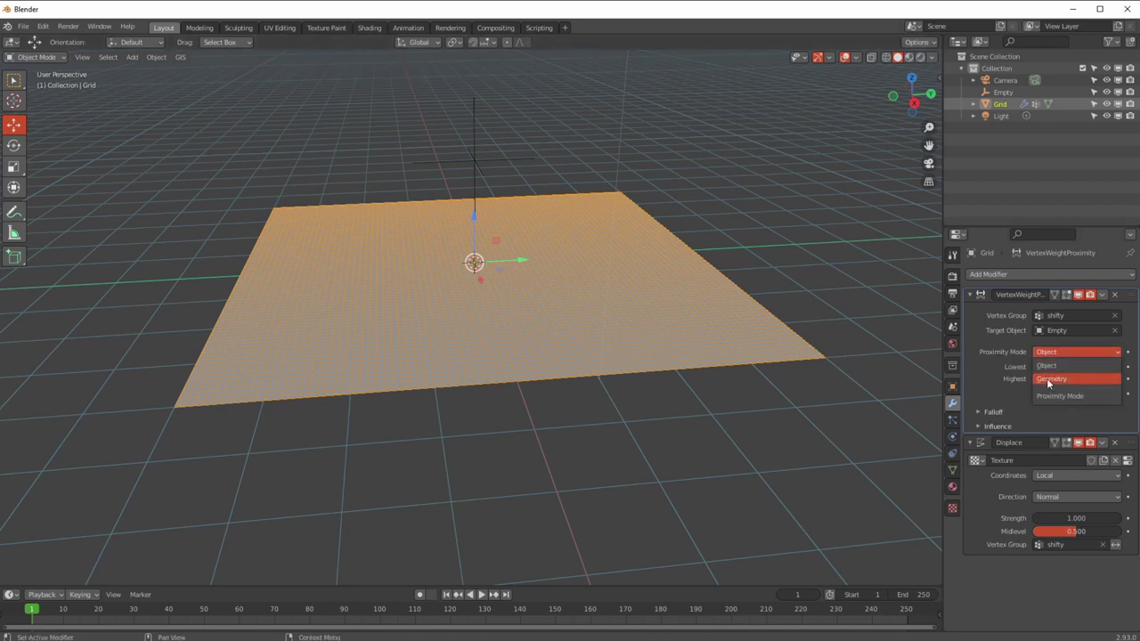
left_click(1047, 377)
- Move the Empty down to about -0.029 m in Z and along Y to about -1.17 m
left_click(474, 114)
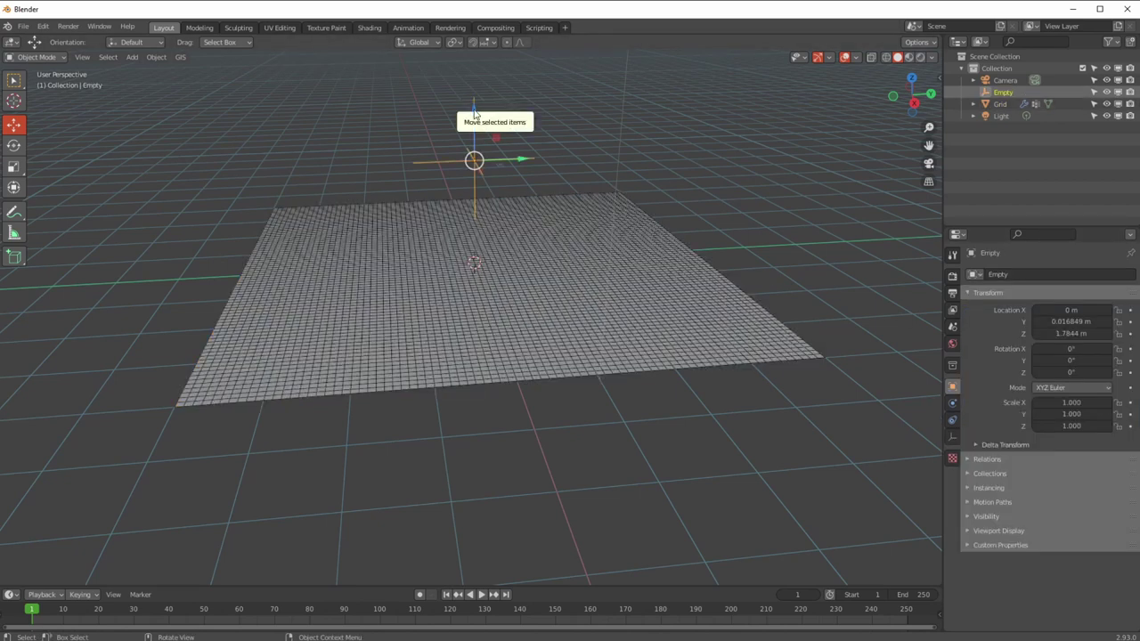
left_click_drag(474, 114, 471, 134)
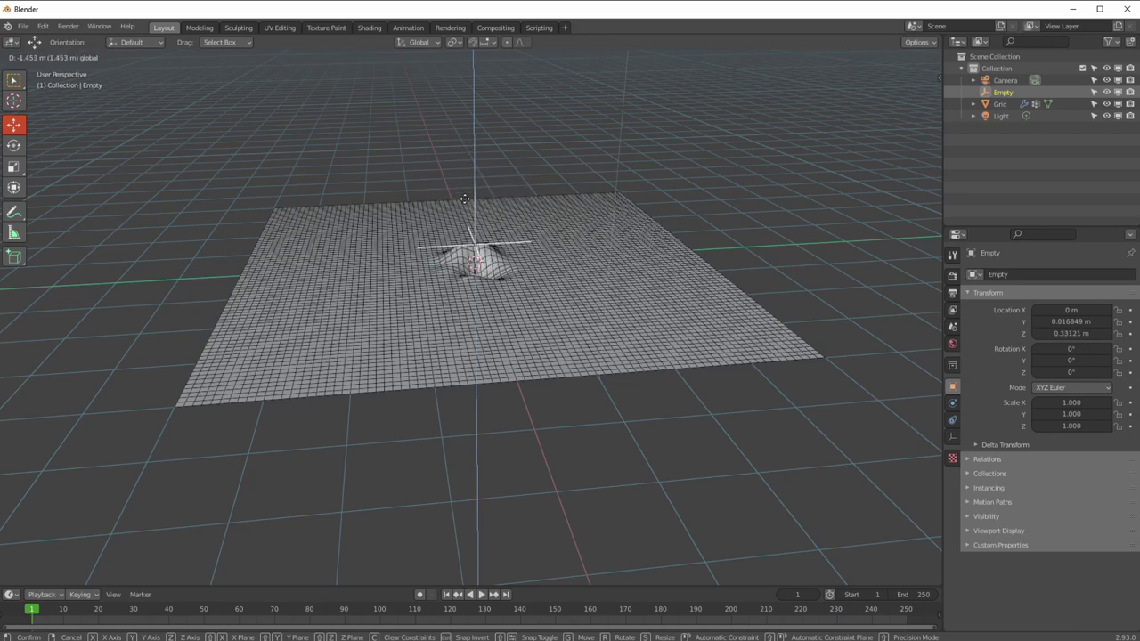
left_click_drag(462, 215, 463, 222)
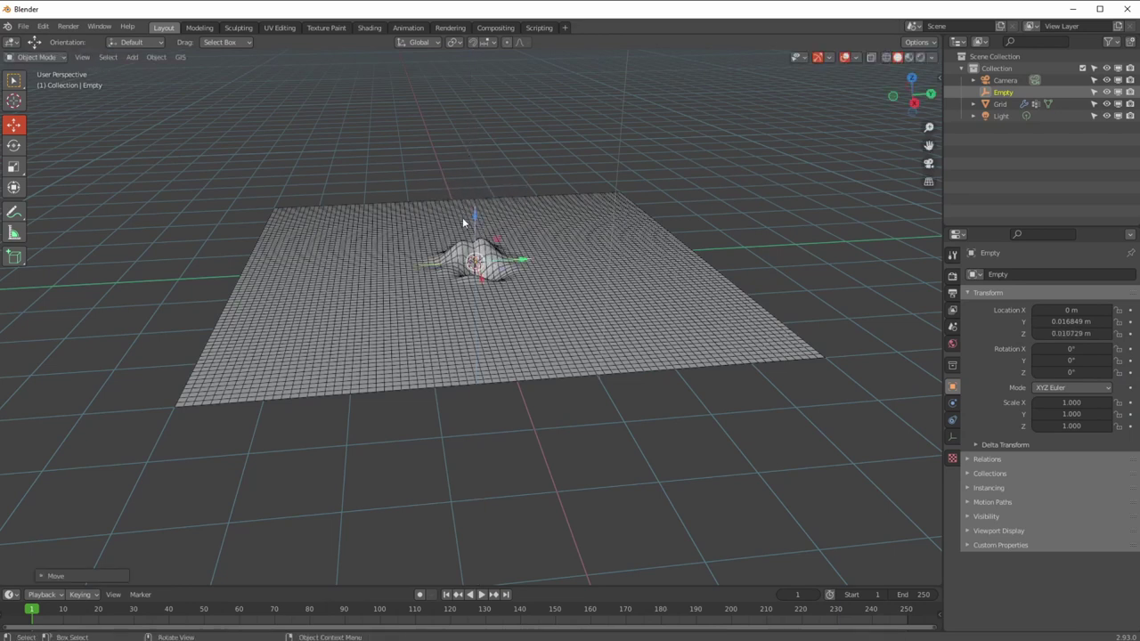
left_click_drag(525, 261, 486, 263)
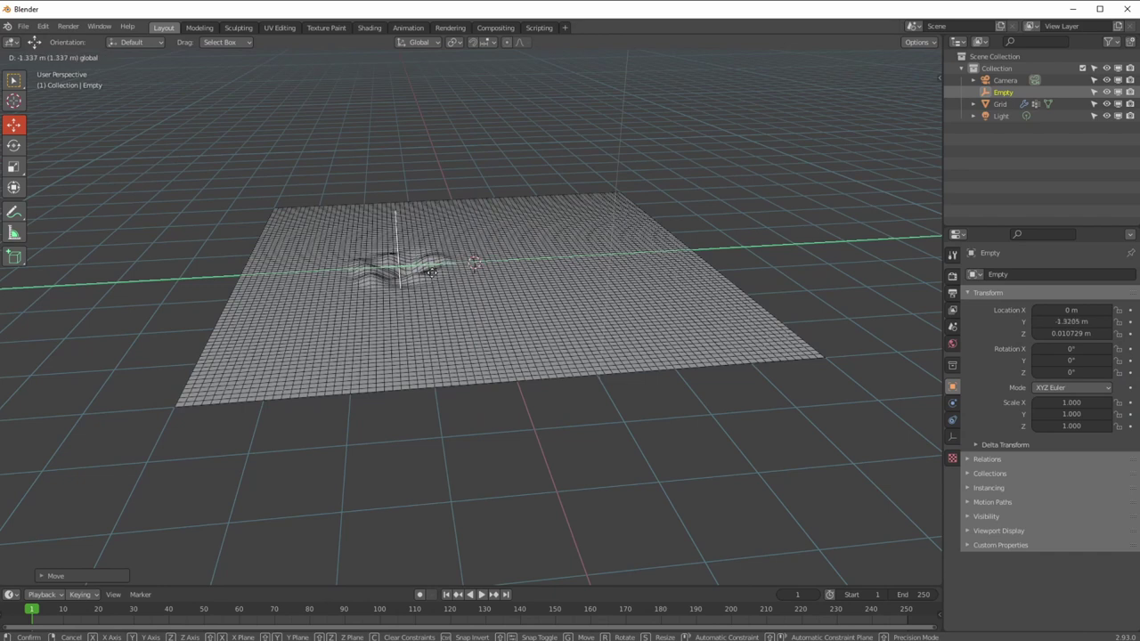
left_click_drag(367, 290, 459, 276)
middle_click_drag(462, 262, 449, 185)
left_click_drag(437, 182, 438, 192)
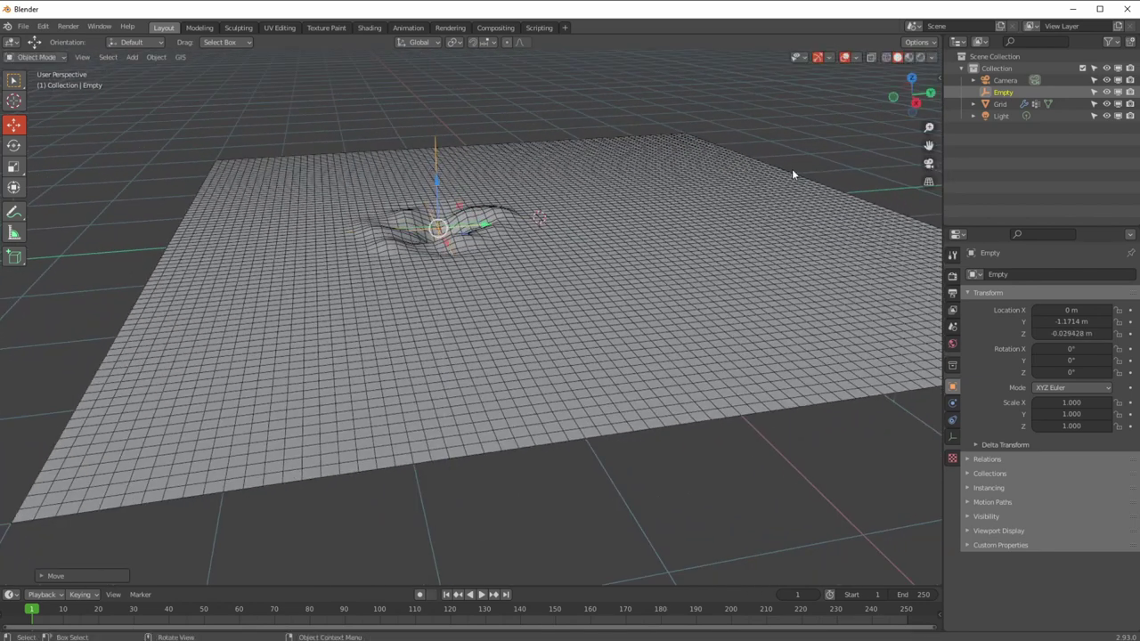
- Select the grid and increase the proximity modifier's Lowest distance to 2.4 m
left_click(634, 280)
left_click_drag(1057, 381, 1070, 381)
middle_click_drag(561, 218, 442, 158)
- Slide the Empty along Y across the grid to about 2.38 m, then back to about -0.14 m
left_click(436, 152)
left_click_drag(486, 228, 850, 234)
middle_click_drag(851, 233, 833, 168)
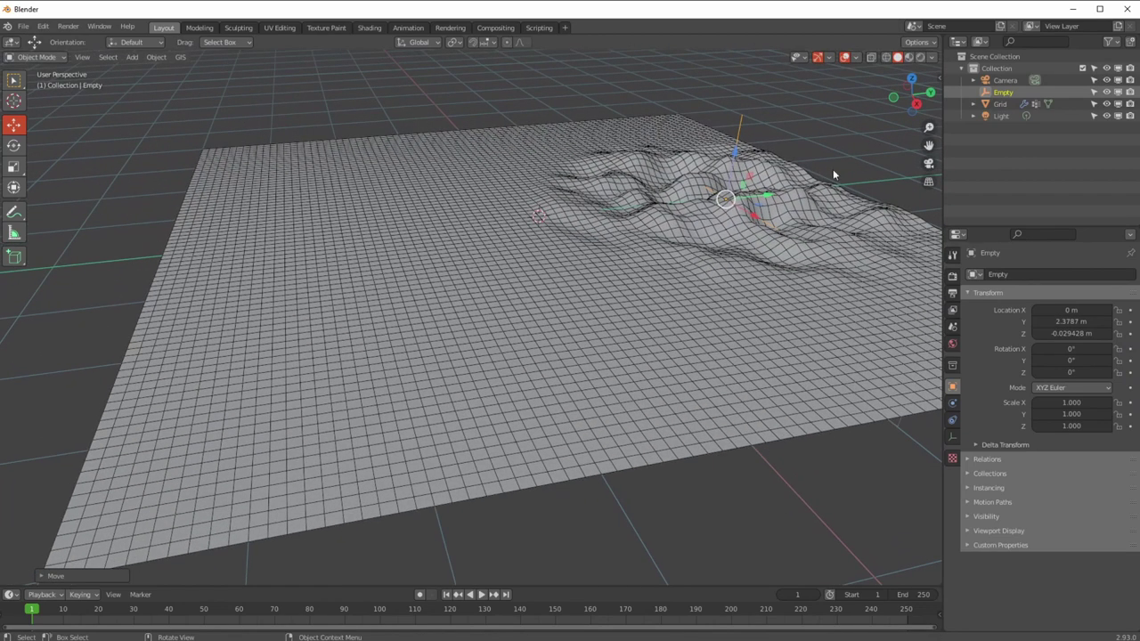
left_click_drag(774, 200, 560, 288)
middle_click_drag(560, 288, 568, 228)
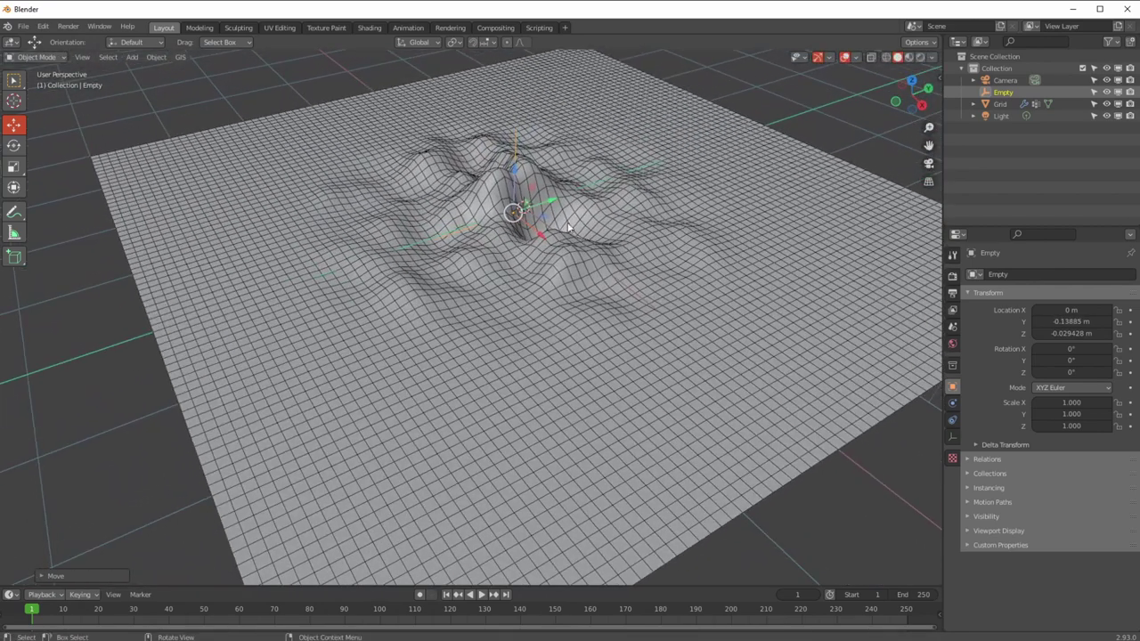
- Move the Empty to about -0.115 m in X and -0.154 m in Z
left_click_drag(545, 236, 540, 208)
middle_click_drag(540, 209, 523, 199)
left_click_drag(514, 194, 517, 178)
middle_click_drag(518, 178, 570, 267)
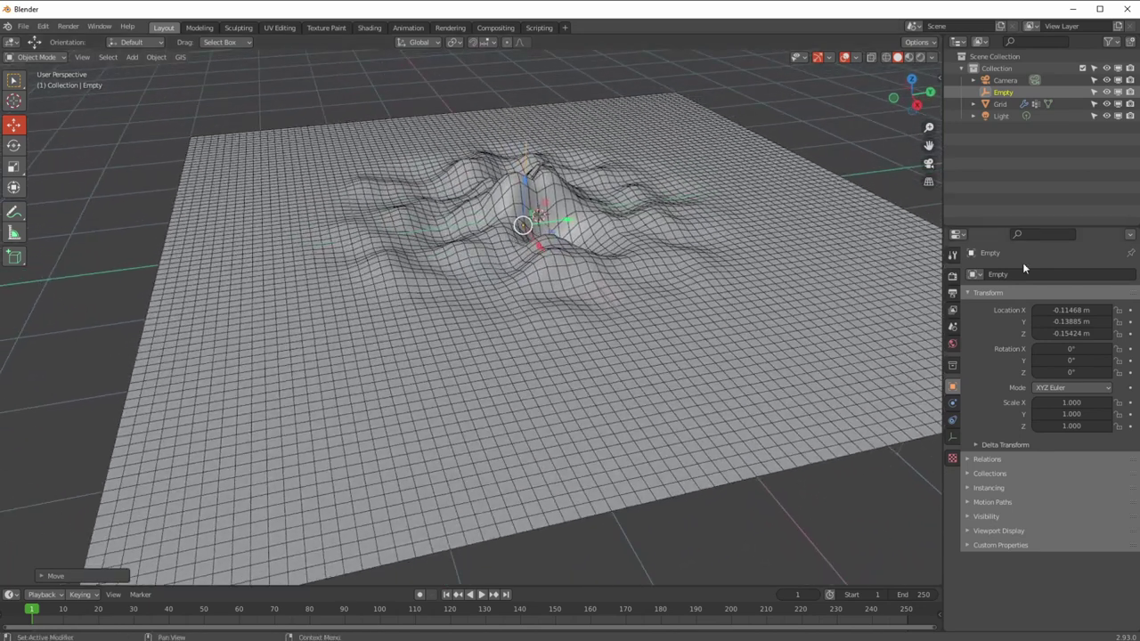
- Select the grid and enable Normalize Weights in its Vertex Weight Proximity modifier
left_click(759, 333)
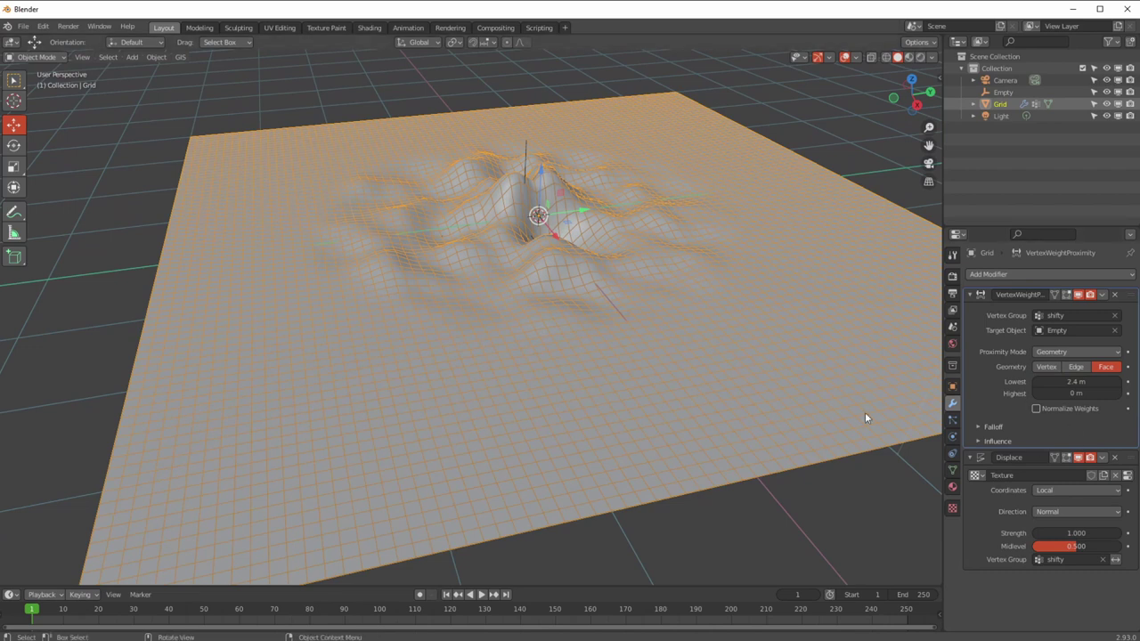
middle_click_drag(677, 276, 800, 323)
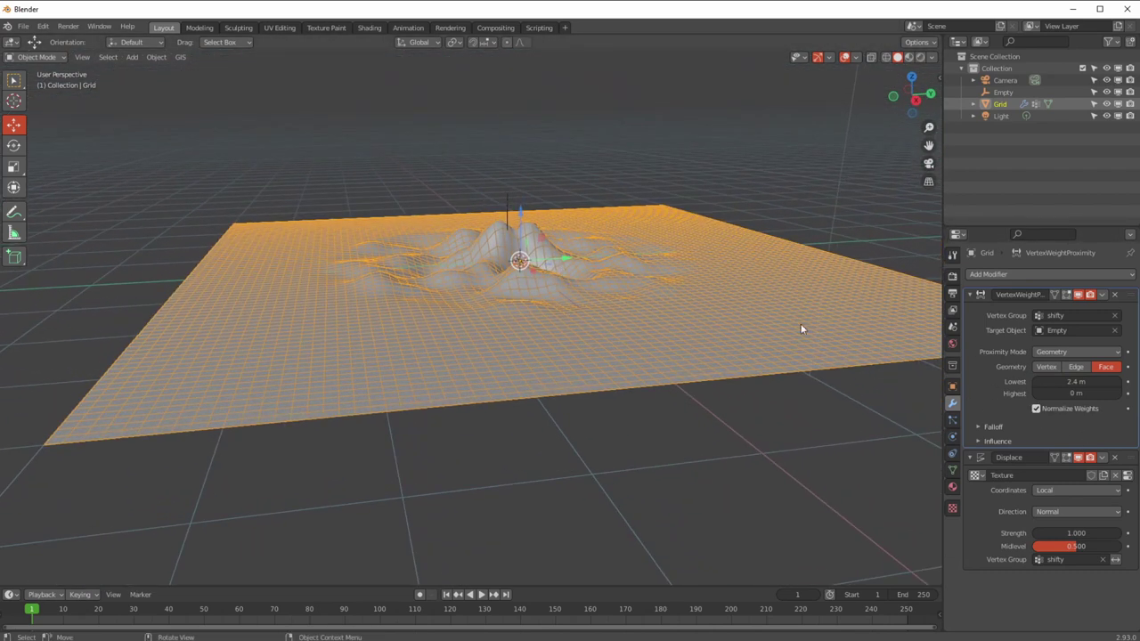
scroll(571, 294, "up", 4)
- Undo the grid's accidental move, shift the Empty along Z to about -0.049 m, and reselect the grid
left_click_drag(515, 212, 517, 173)
key("ctrl+z")
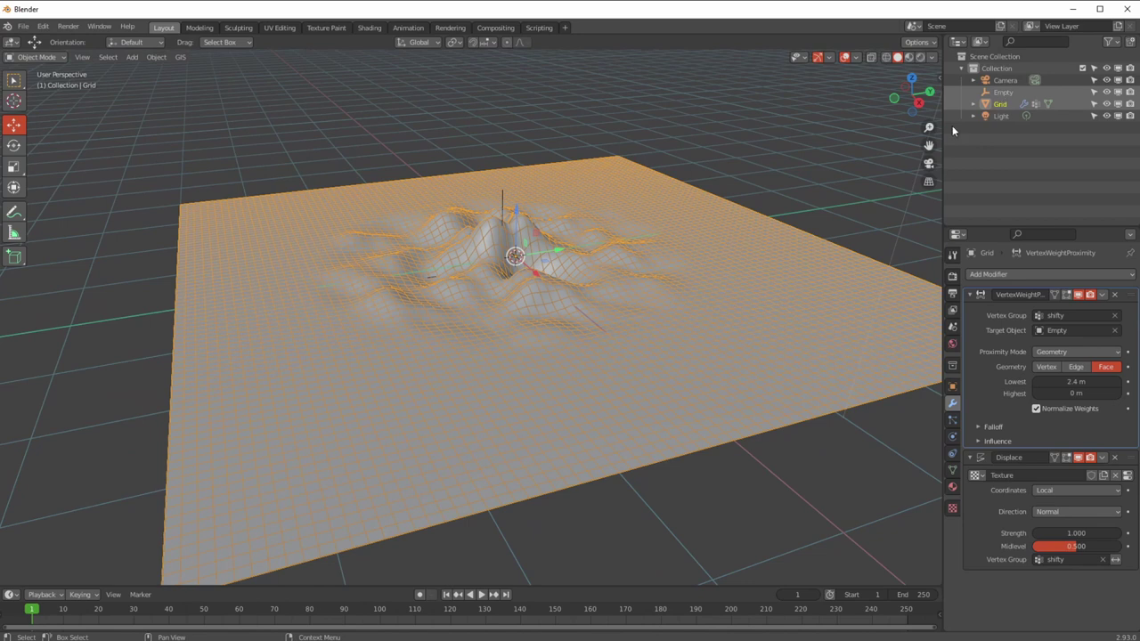
left_click(497, 217)
left_click_drag(504, 227, 490, 165)
left_click(786, 332)
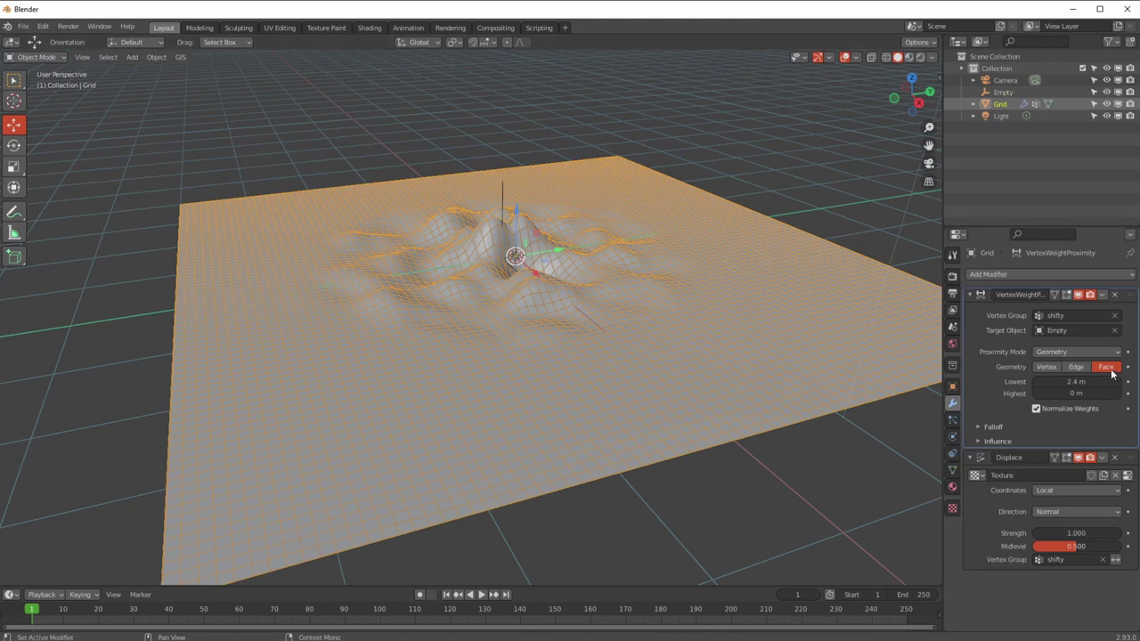
- Set the falloff type to Custom Curve and bend the curve with a point at about X 0.58, Y 0.39
left_click(978, 427)
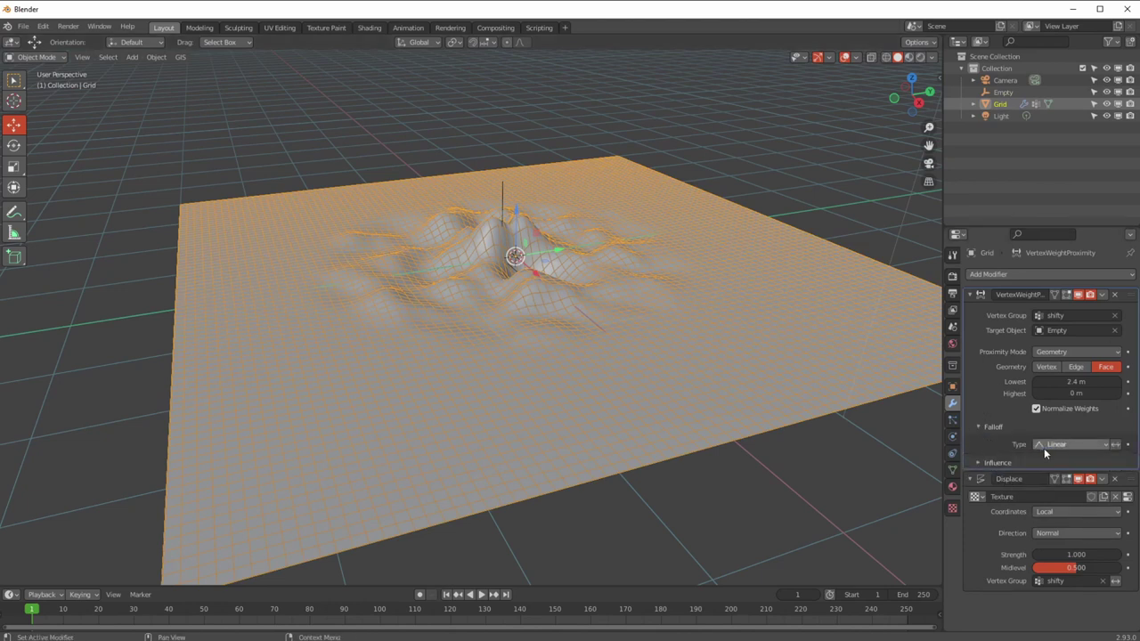
left_click(1045, 447)
left_click(1047, 472)
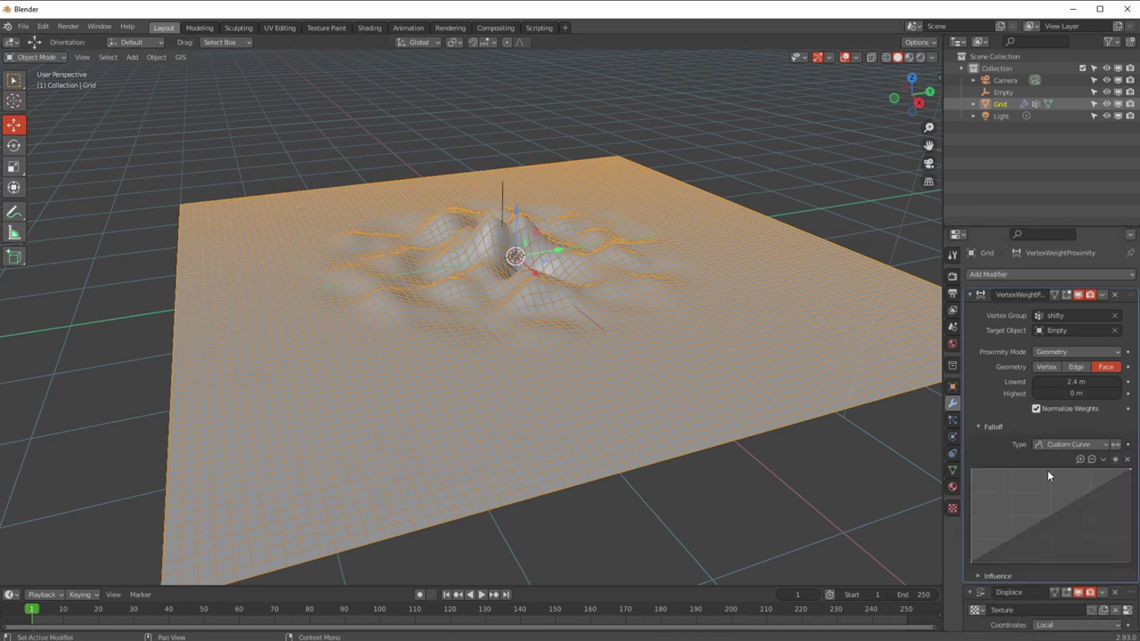
left_click_drag(1051, 510, 1030, 492)
middle_click_drag(535, 285, 484, 258)
mouse_move(1030, 489)
left_mouse_down()
mouse_move(1093, 532)
mouse_move(1068, 532)
mouse_move(1023, 503)
left_mouse_up()
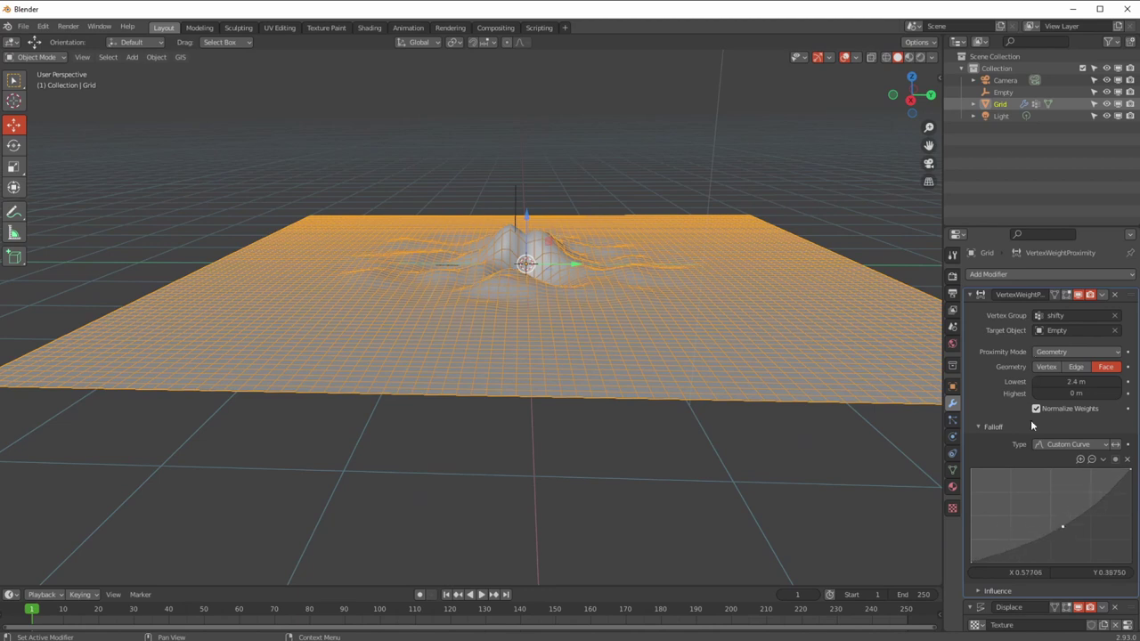
- Set the proximity modifier's falloff type to Sharp and inspect the peak around the Empty
left_click(1050, 445)
left_click(1051, 484)
middle_click_drag(691, 338, 563, 279)
key("Tab")
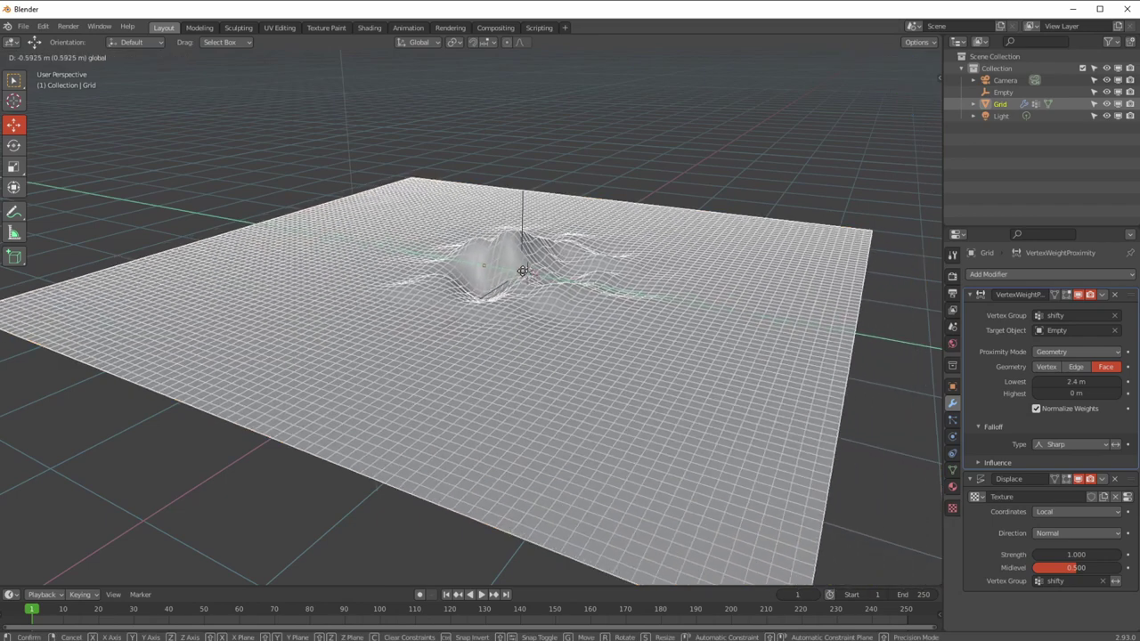
key("Tab")
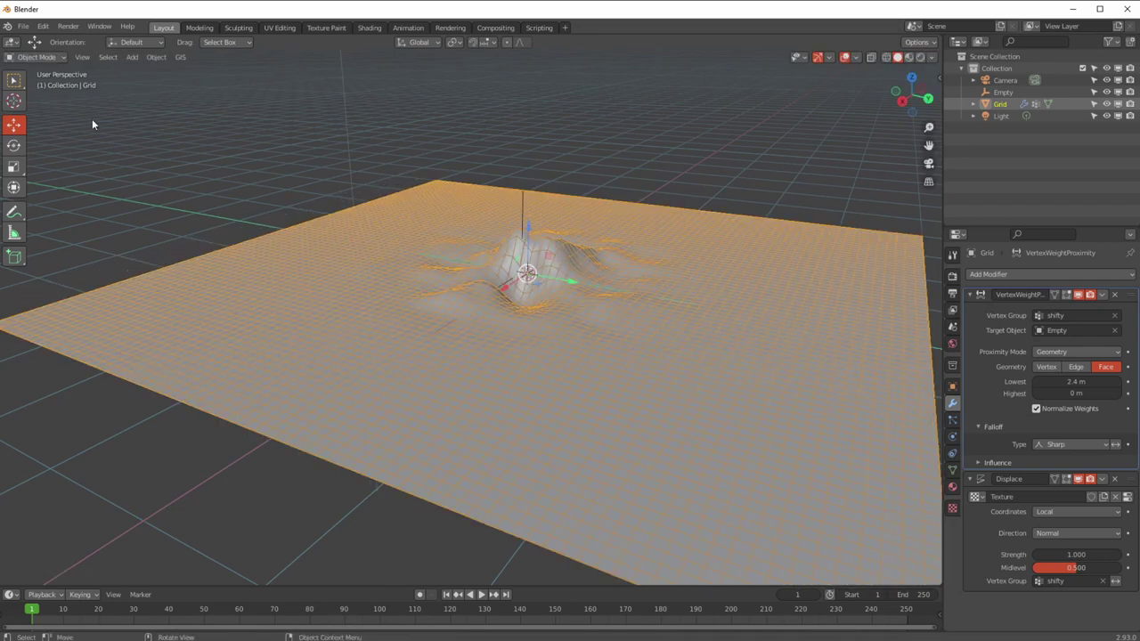
- Select the Empty and move it along Y to about -1.16 m
left_click(1002, 92)
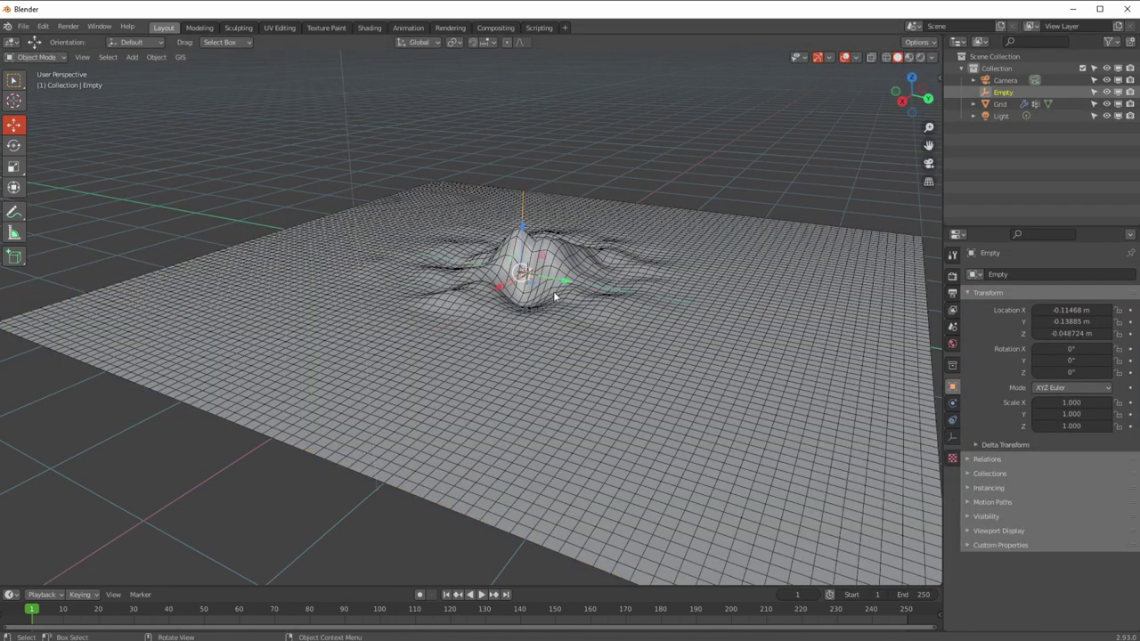
left_click_drag(556, 279, 472, 294)
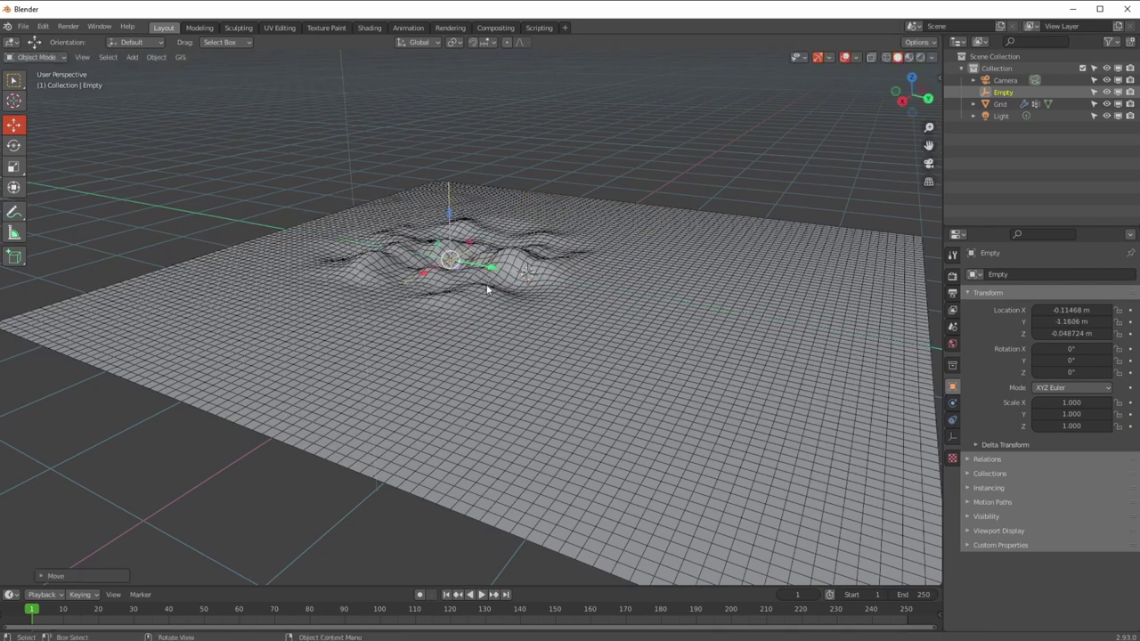
middle_click_drag(408, 354, 390, 332)
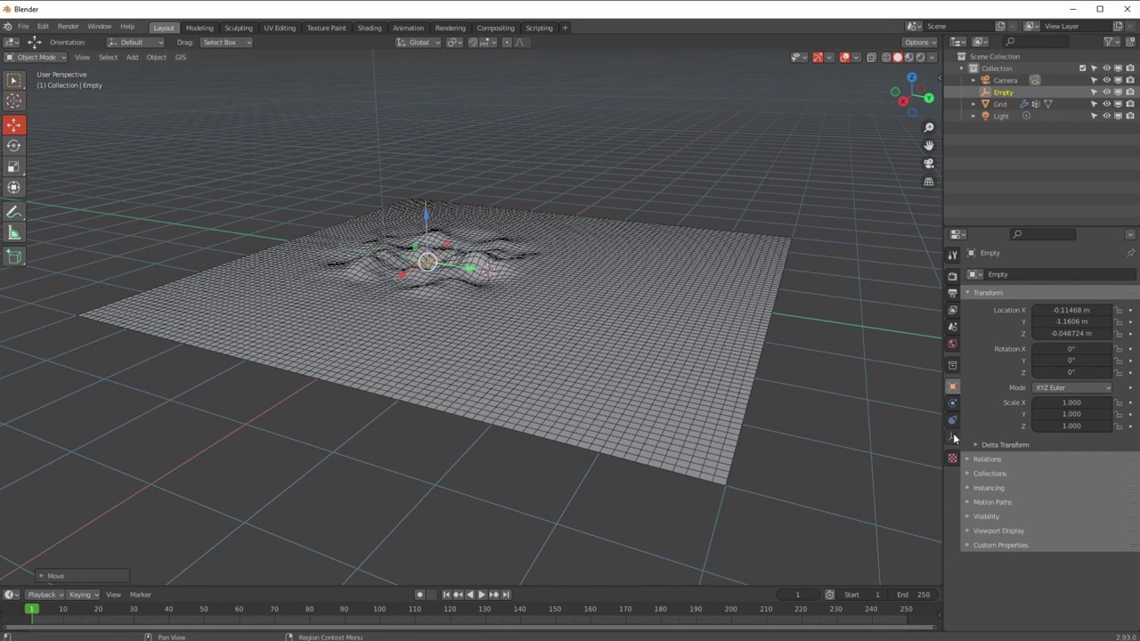
- Select the grid, set the falloff type to Smooth, and increase the Lowest distance to 3.4 m
left_click(1000, 105)
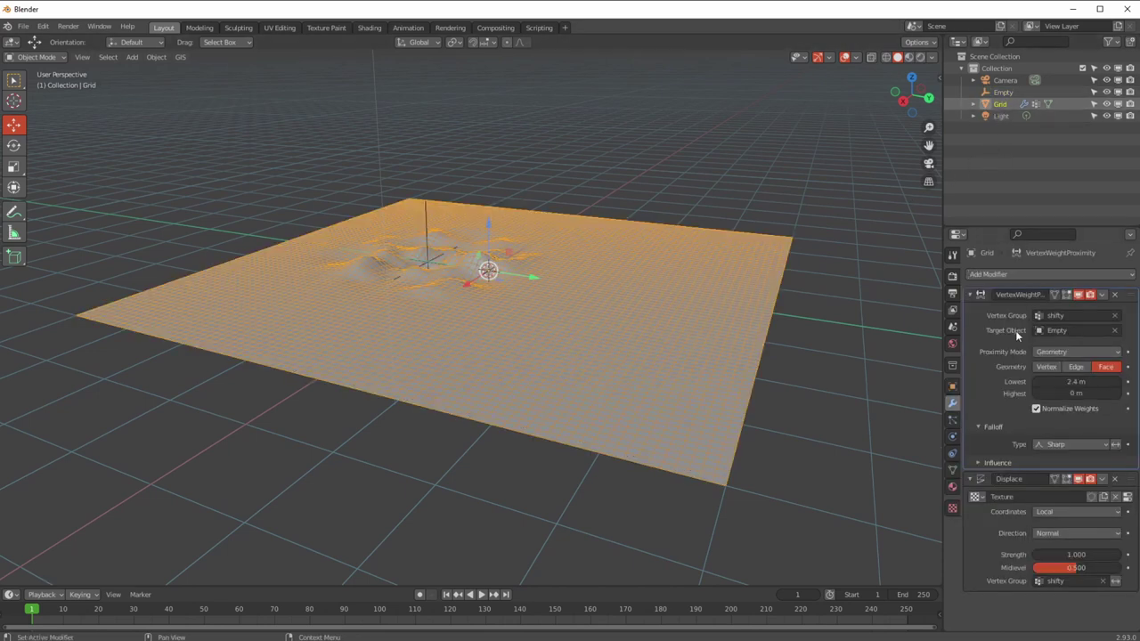
left_click(1052, 445)
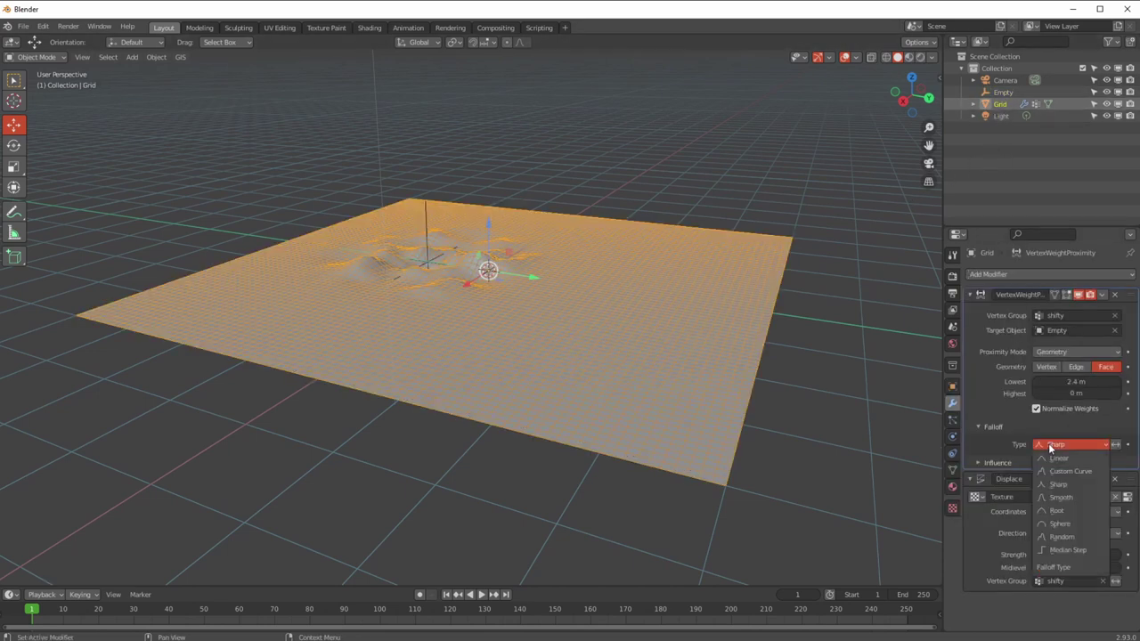
left_click(1051, 497)
middle_click_drag(516, 312, 530, 323)
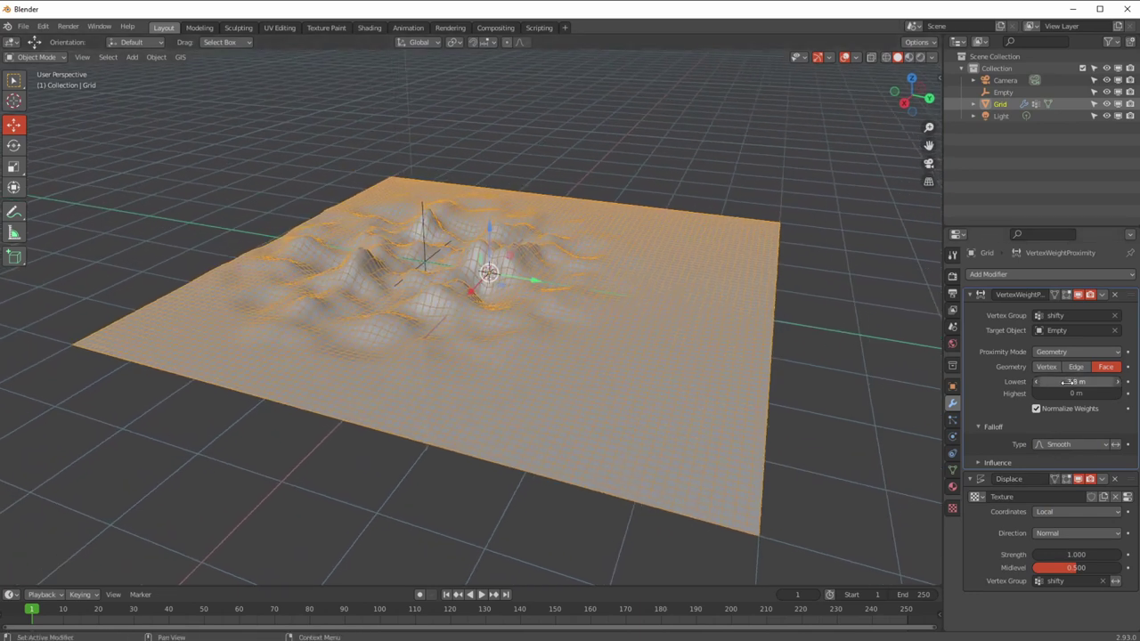
- Try the Root falloff type on the grid's displacement, then set the falloff to Sphere
left_click(1059, 446)
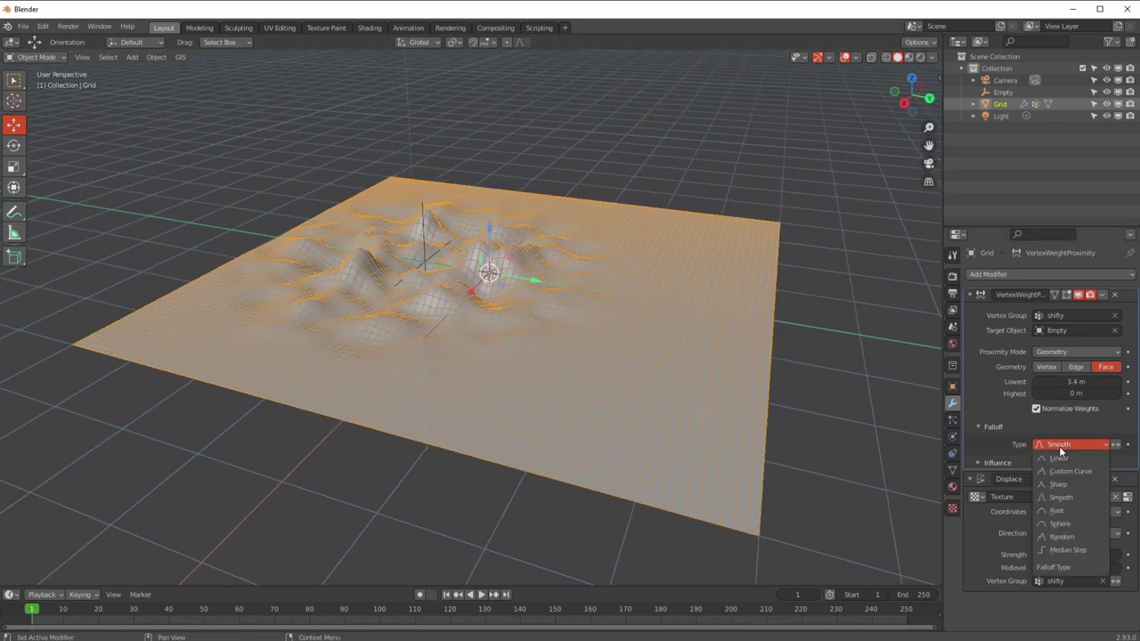
left_click(1058, 511)
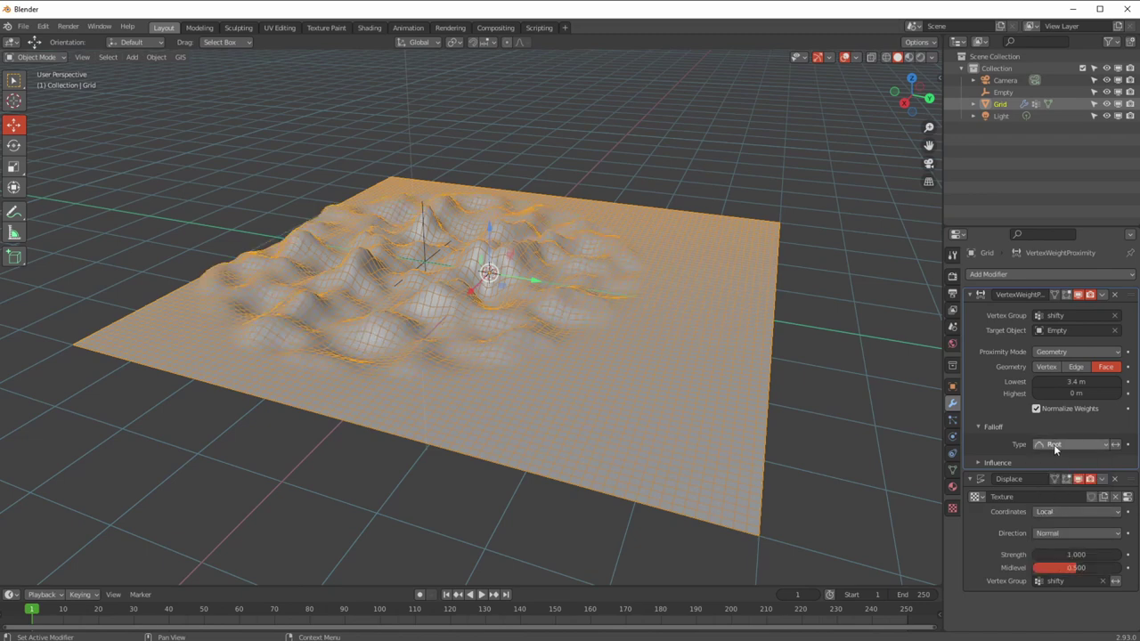
middle_click_drag(725, 344, 740, 315)
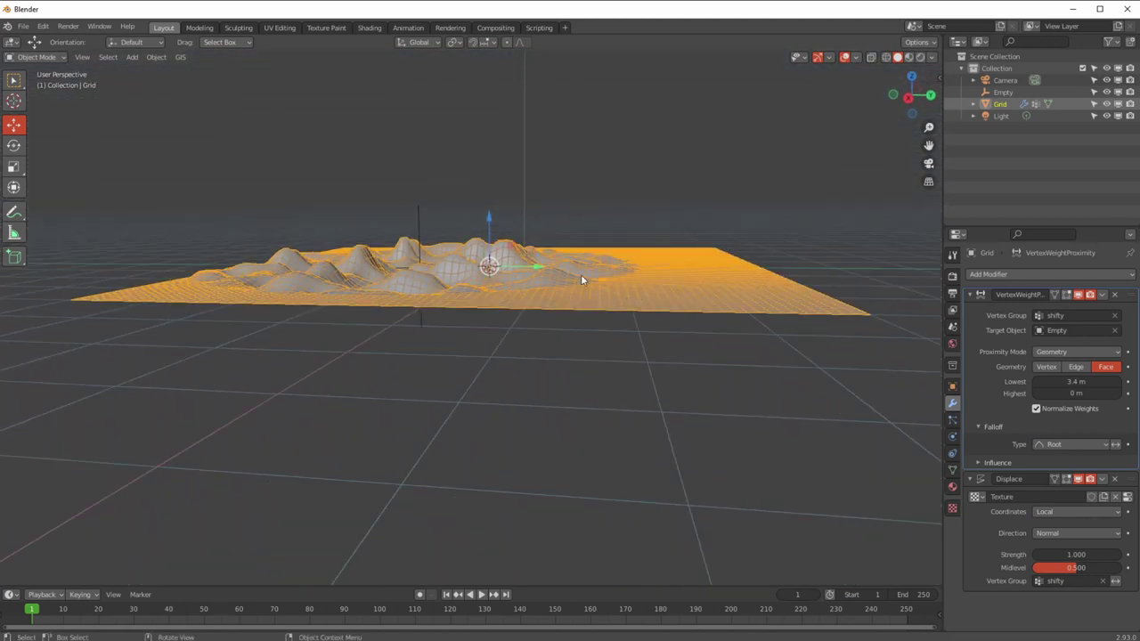
left_click(1047, 444)
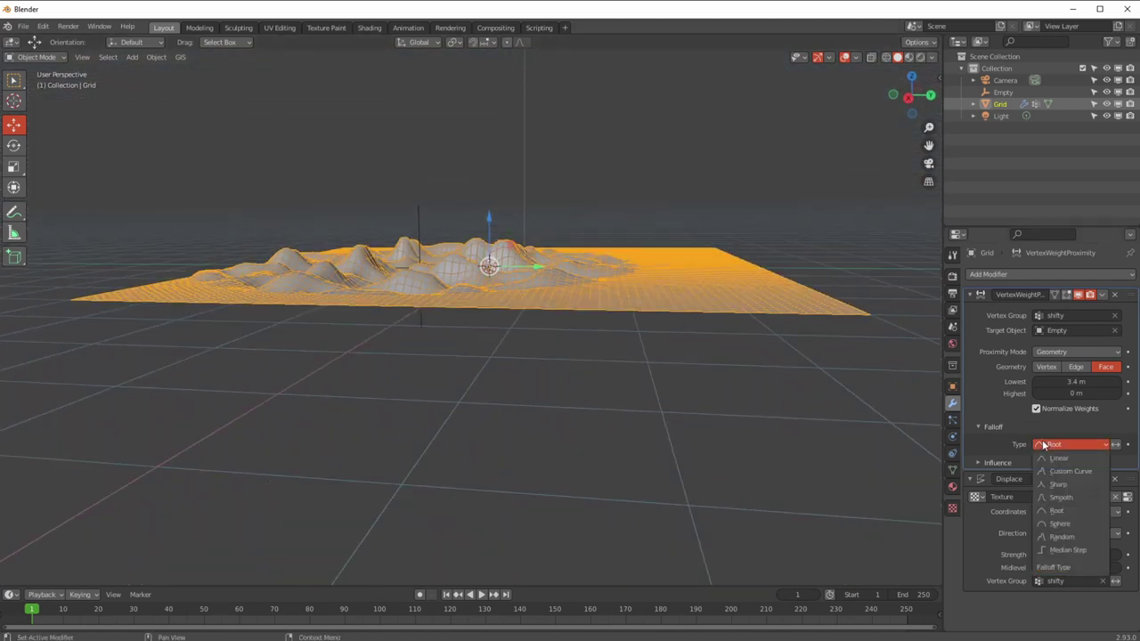
left_click(1057, 527)
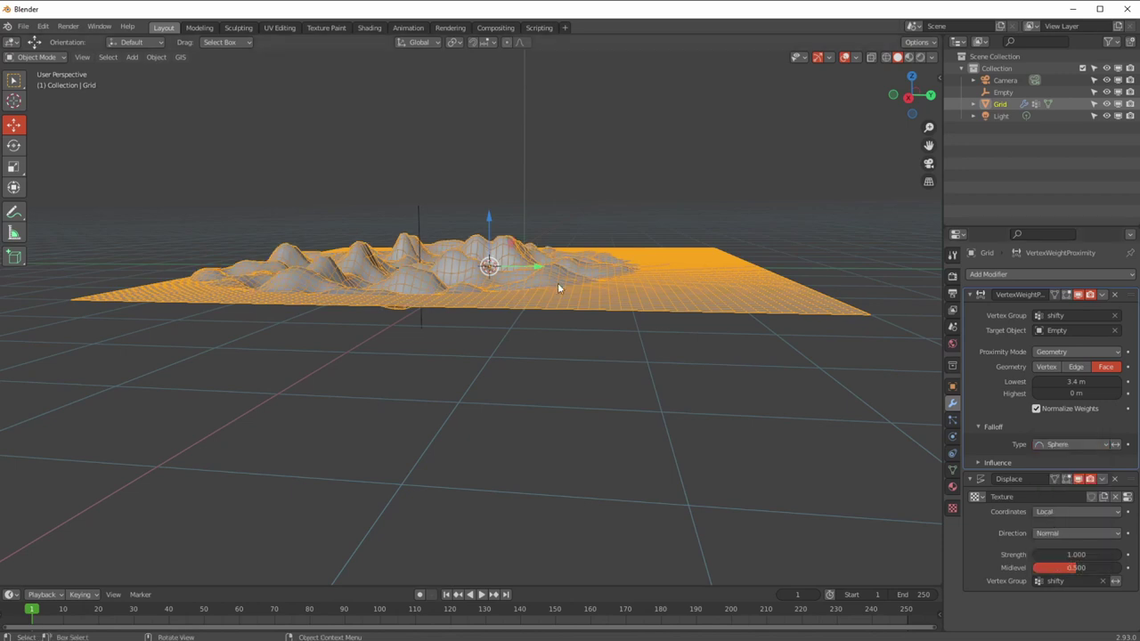
- Set the proximity modifier's falloff type to Random
middle_click_drag(557, 282, 606, 294)
left_click(1042, 445)
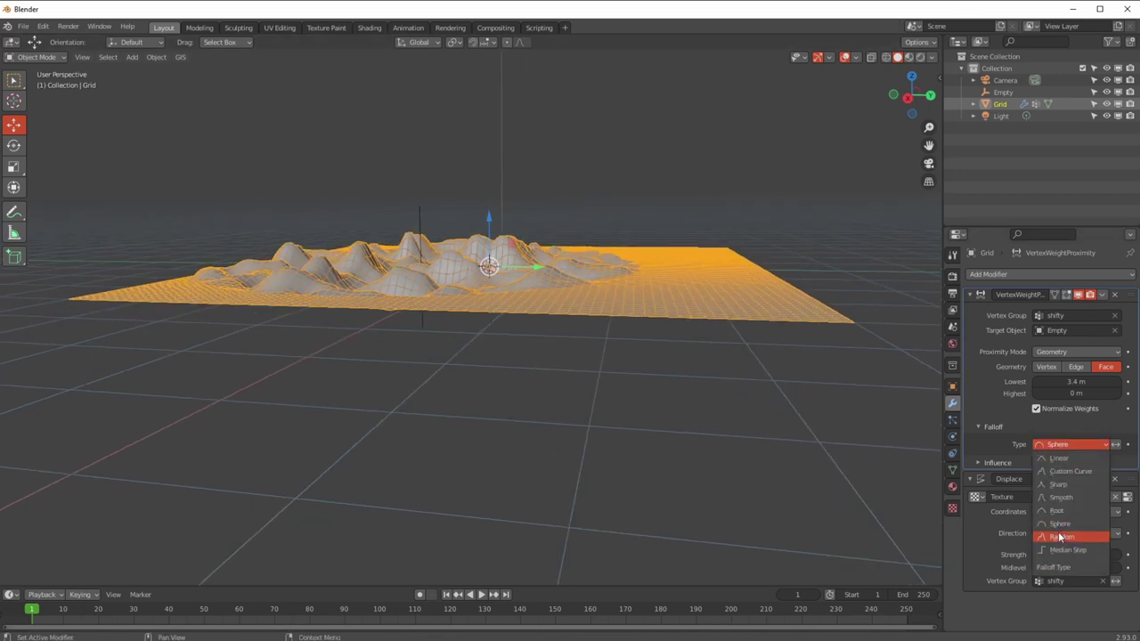
left_click(1060, 537)
middle_click_drag(535, 293, 560, 318)
key("g")
right_click(563, 274)
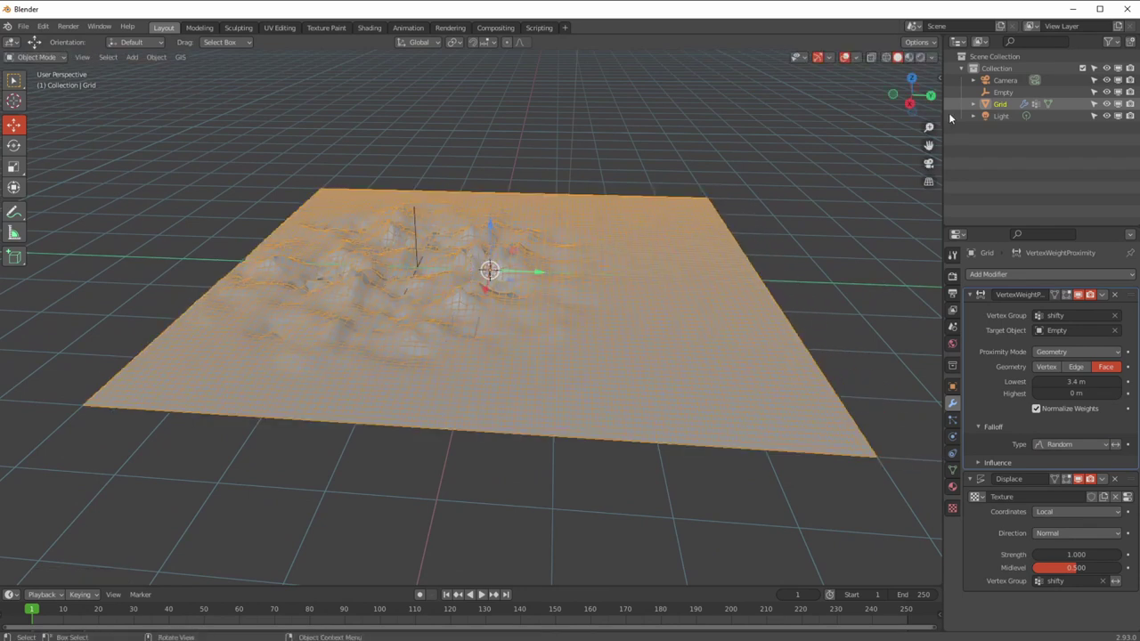
- Select the Empty and move it over the grid to about -0.38 m along Y to shift the displaced area
left_click(1003, 92)
left_click_drag(463, 272, 525, 290)
middle_click_drag(526, 291, 378, 302)
left_click_drag(433, 279, 383, 281)
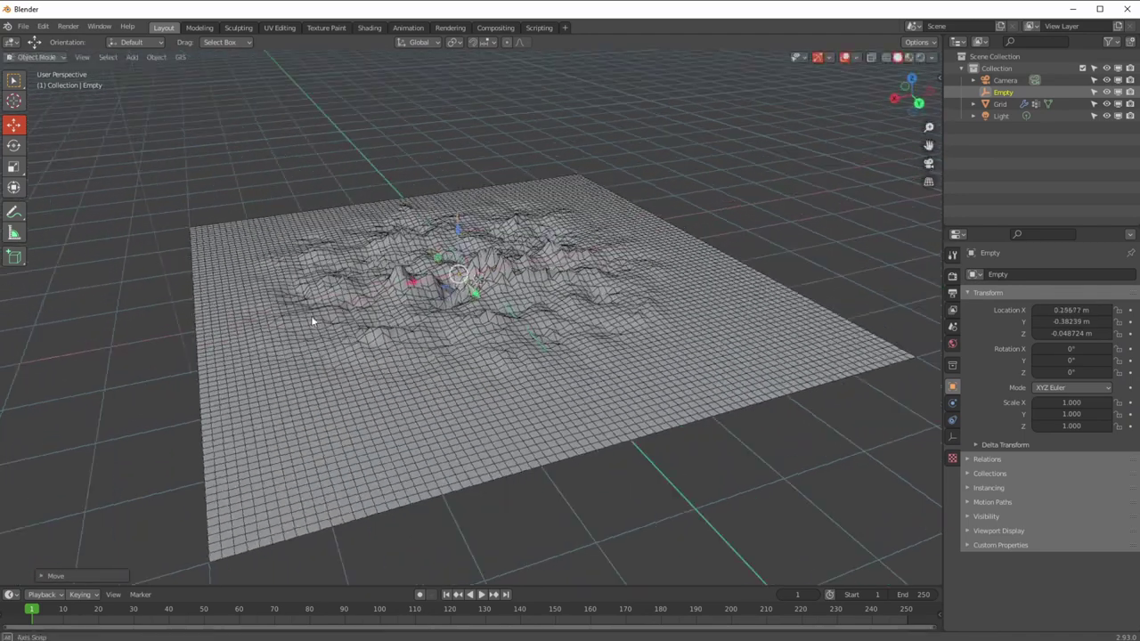
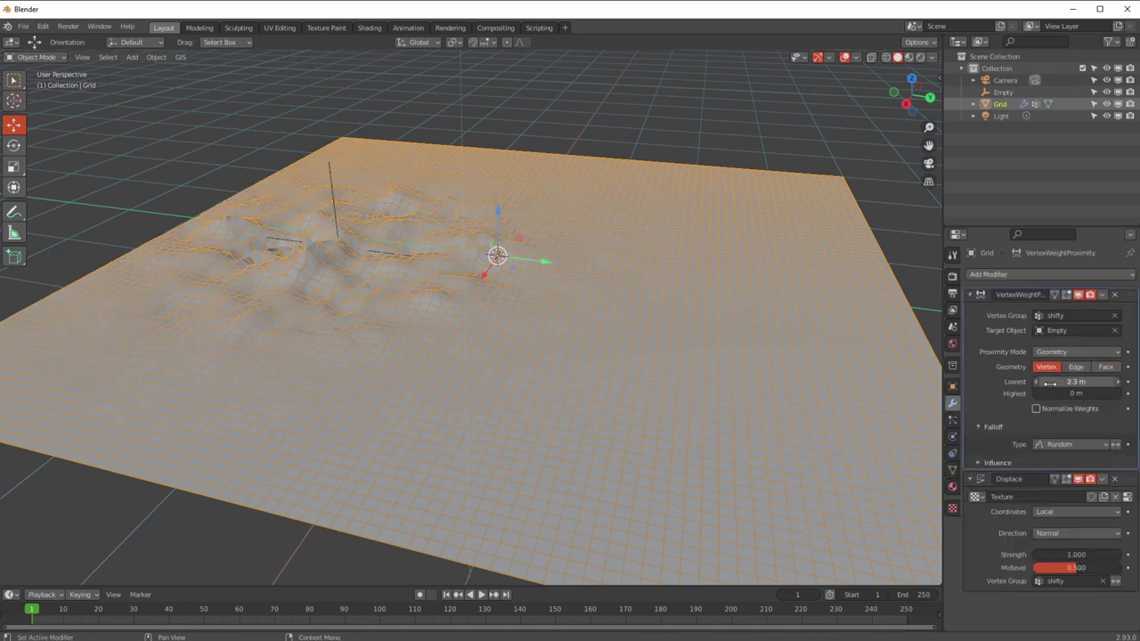
- Try the Median Step falloff type on the grid's displacement, then set the falloff to Linear
left_click(1056, 446)
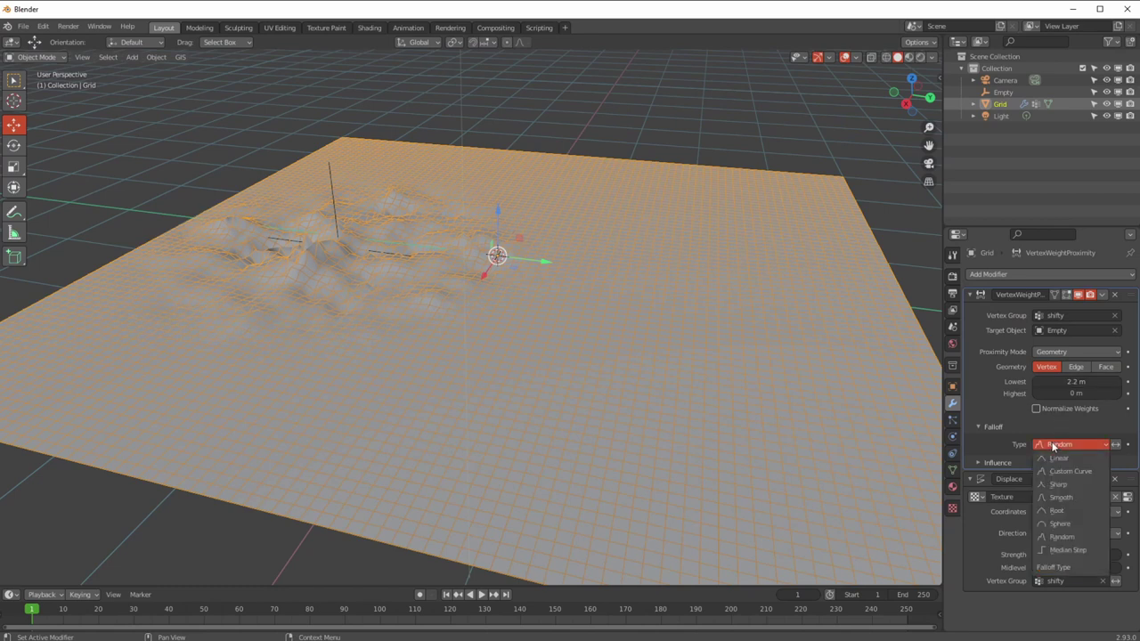
left_click(1052, 550)
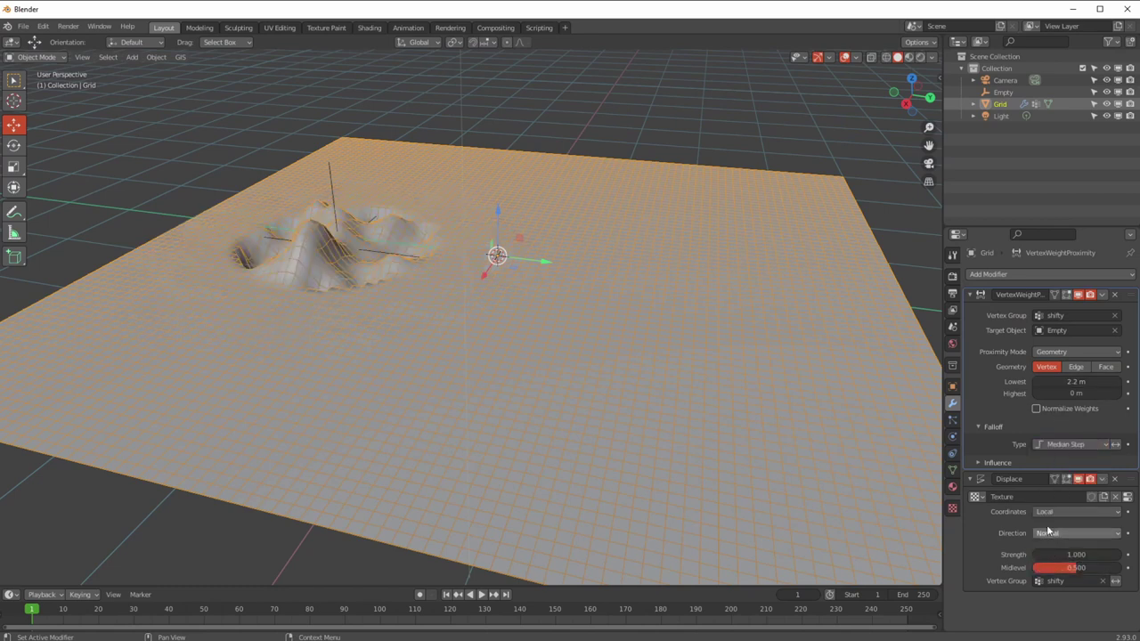
left_click(1049, 447)
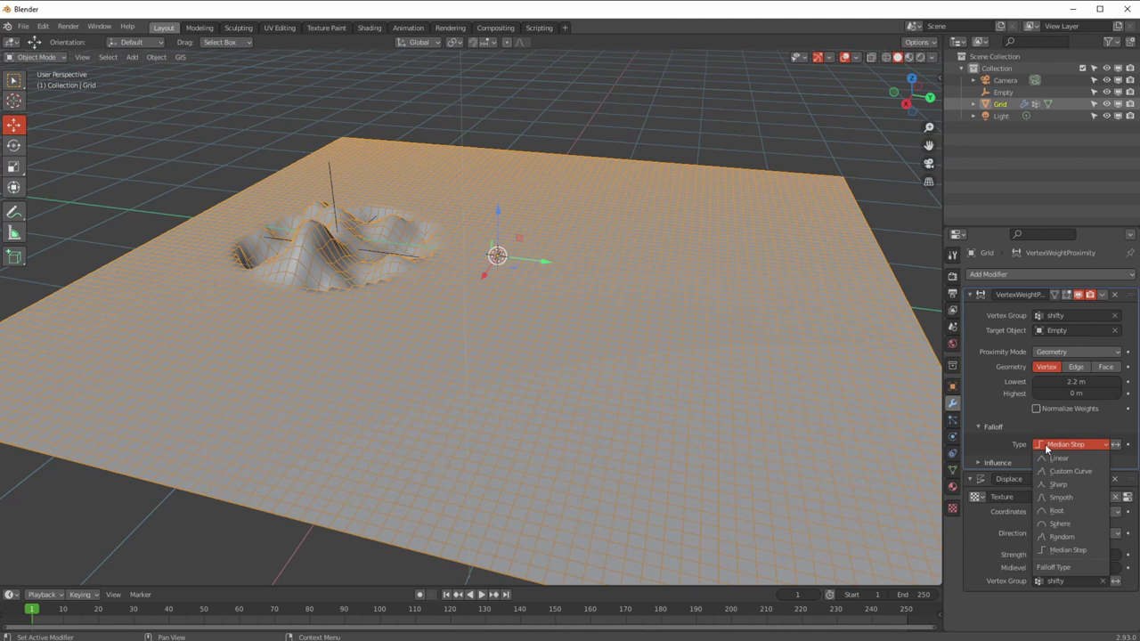
left_click(1046, 458)
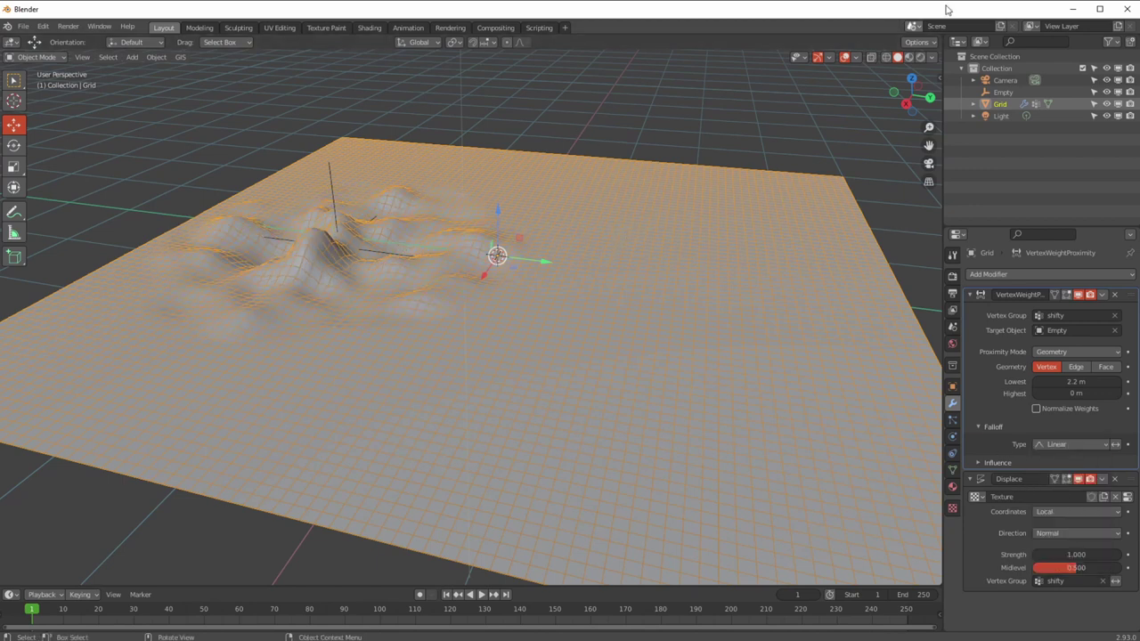
- Add a circle-shaped empty at the world origin
left_click(322, 177)
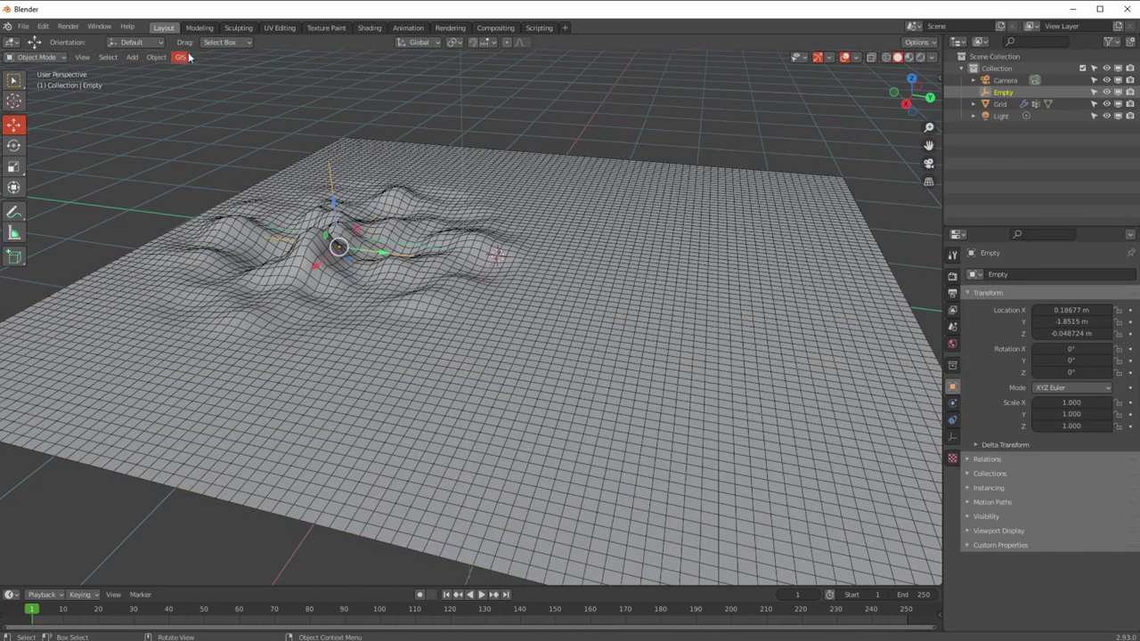
left_click(135, 57)
mouse_move(186, 67)
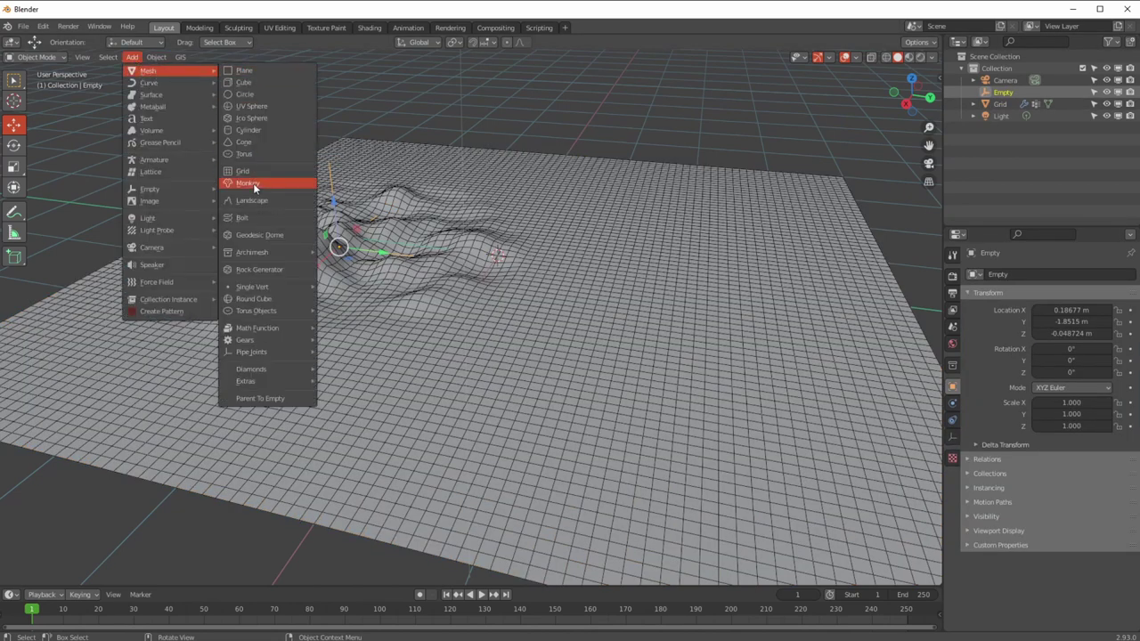
mouse_move(170, 191)
left_click(253, 229)
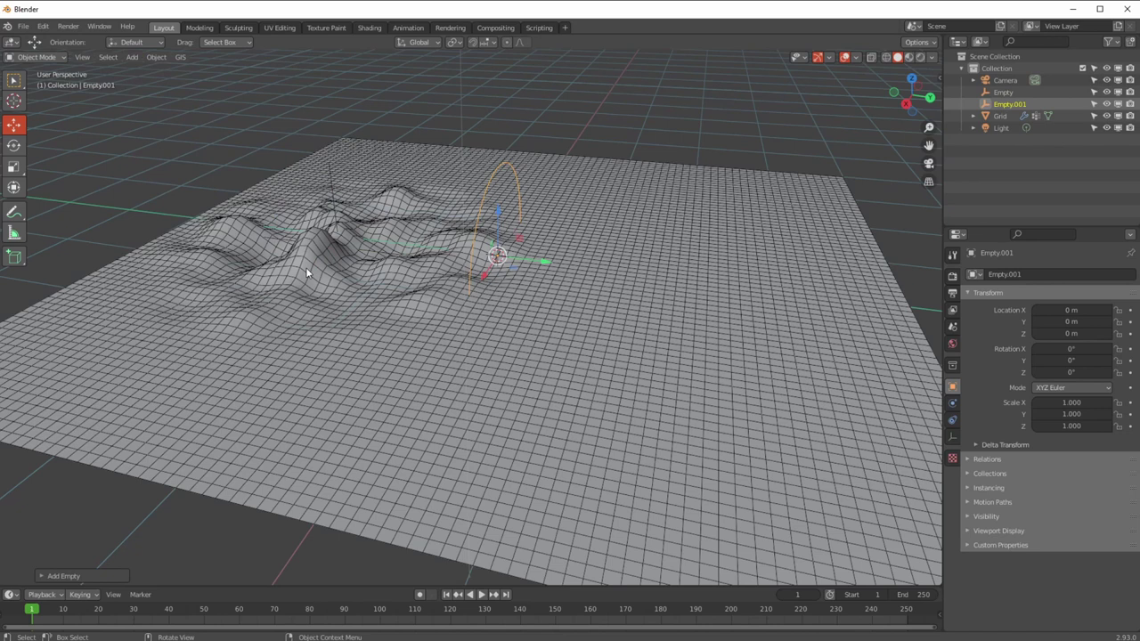
- Parent the original Empty to the circle empty, and rotate the circle empty about Z to swing the displacement around the grid
left_click(1002, 93)
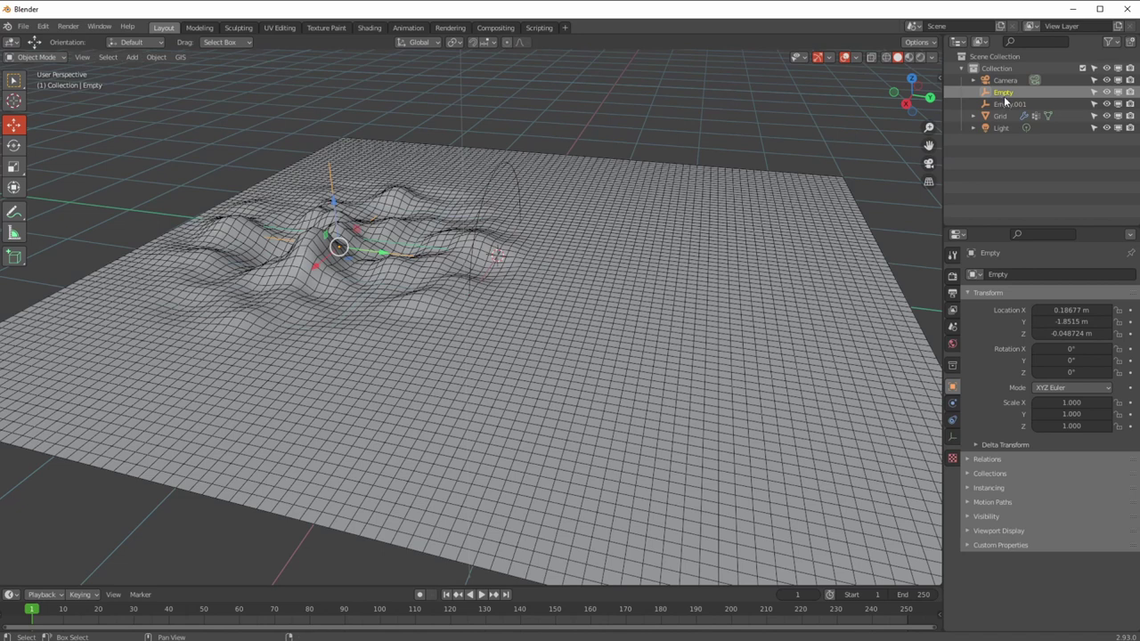
left_click_drag(1005, 105, 1005, 105)
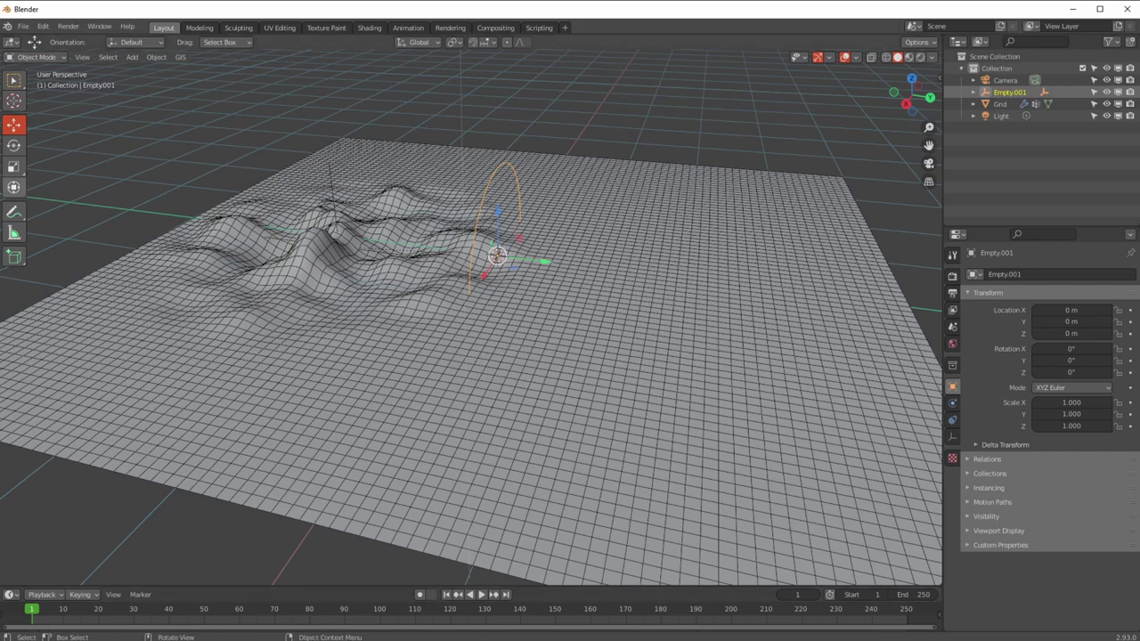
left_click_drag(504, 277, 327, 130)
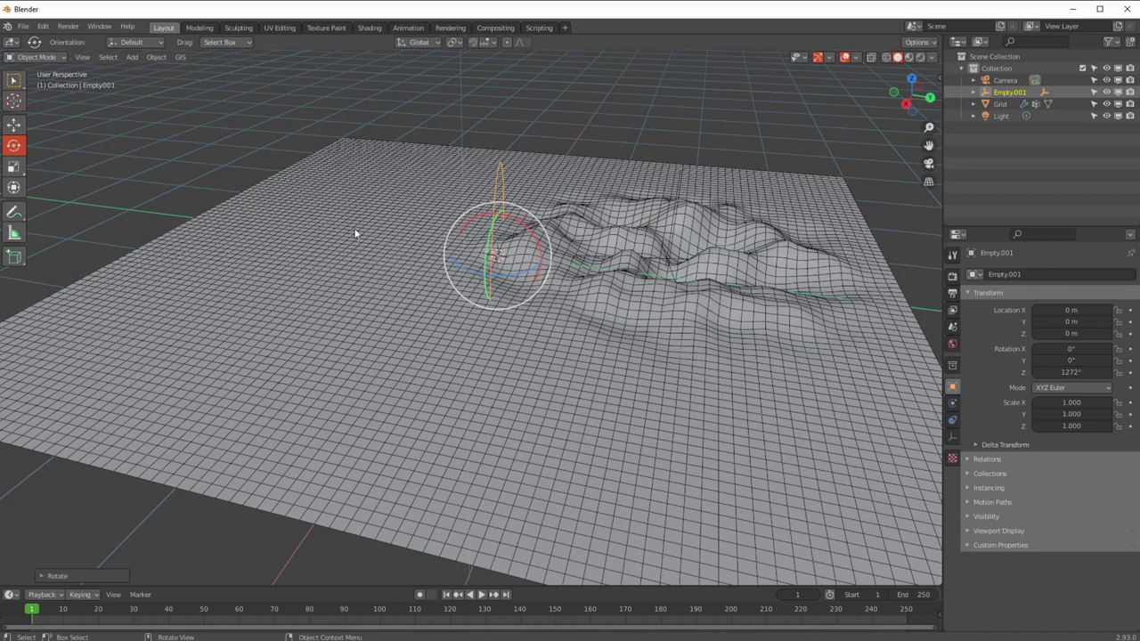
left_click_drag(518, 278, 326, 187)
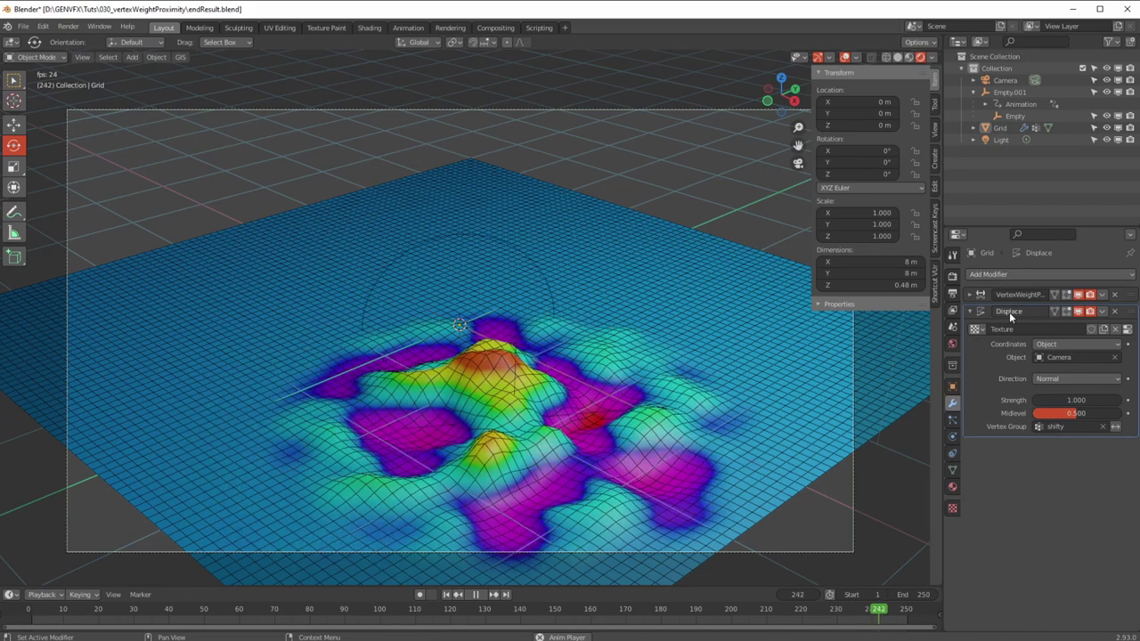
- Set the grid's proximity distances to Lowest 3.3 m and Highest 0 m, and test Normalize Weights on and off
left_click(727, 299)
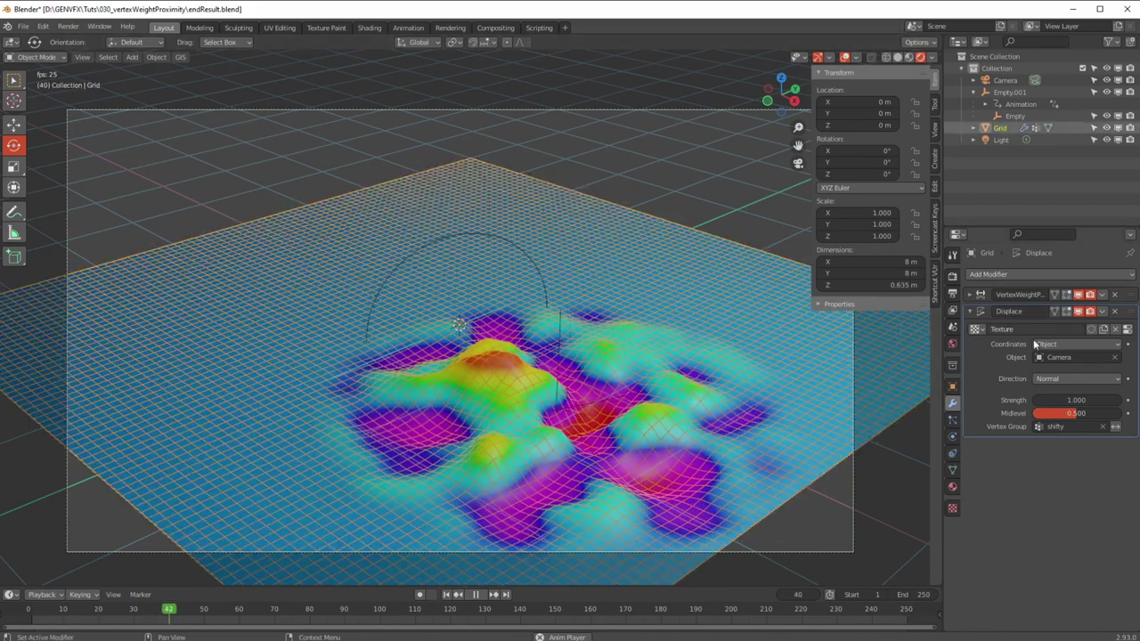
left_click(970, 294)
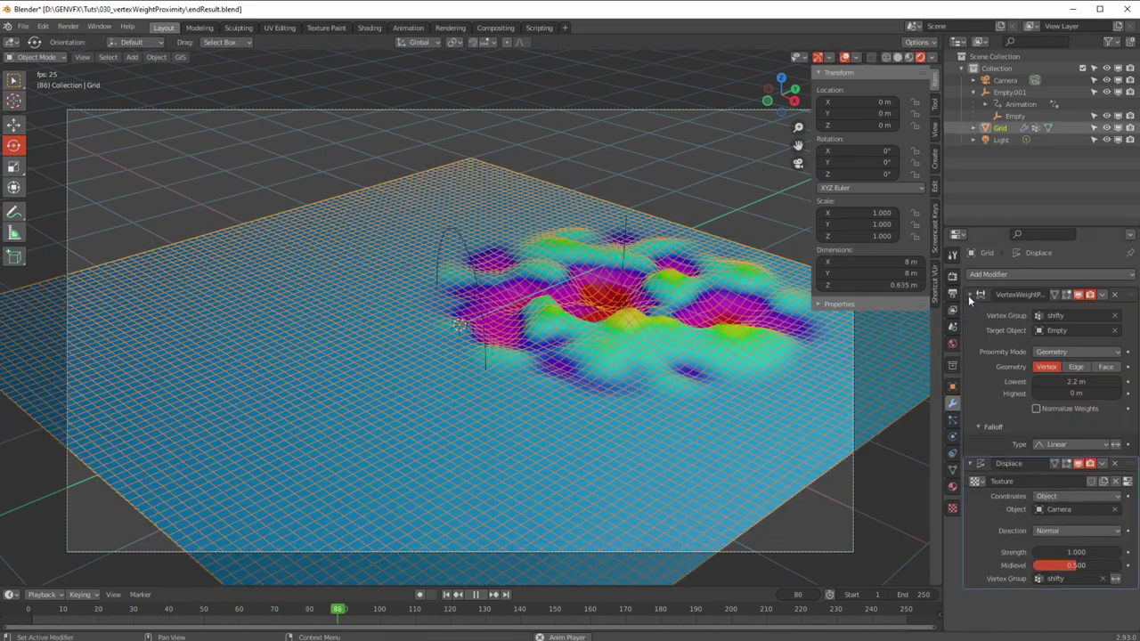
mouse_move(1075, 381)
left_mouse_down()
mouse_move(1104, 382)
mouse_move(1080, 393)
left_mouse_up()
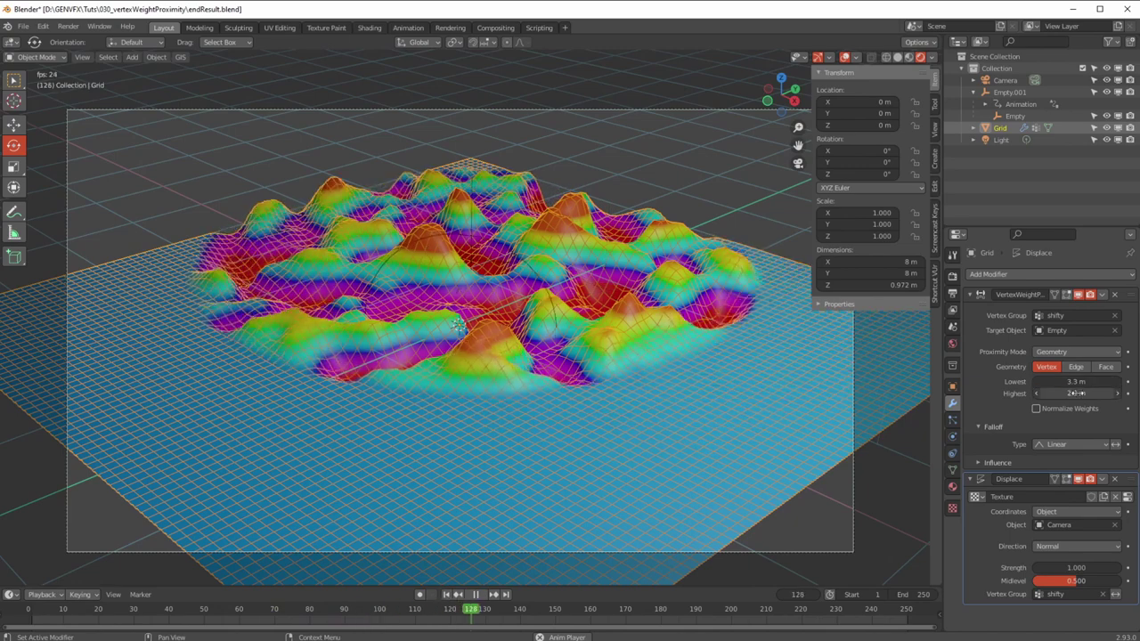
left_click_drag(1069, 393, 1054, 394)
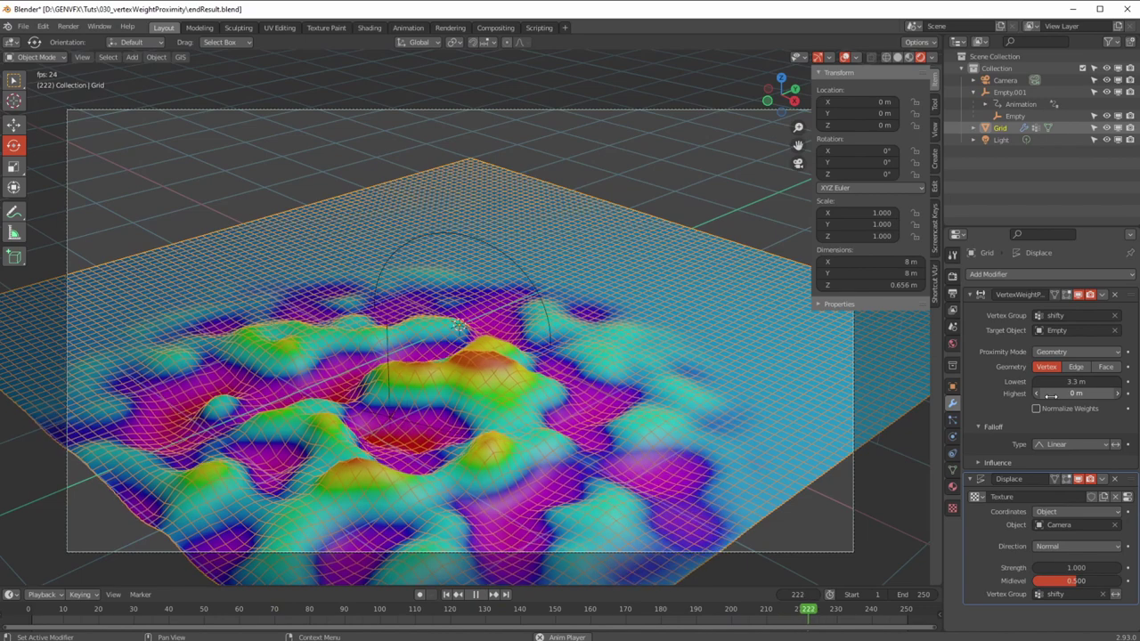
left_click(1036, 408)
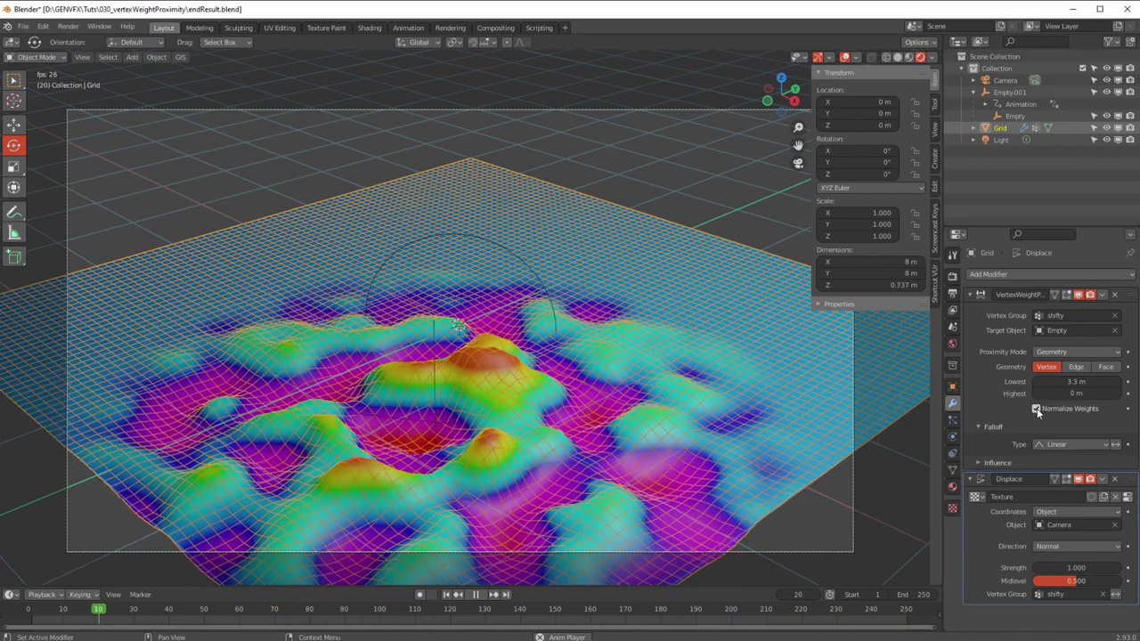
left_click(1036, 409)
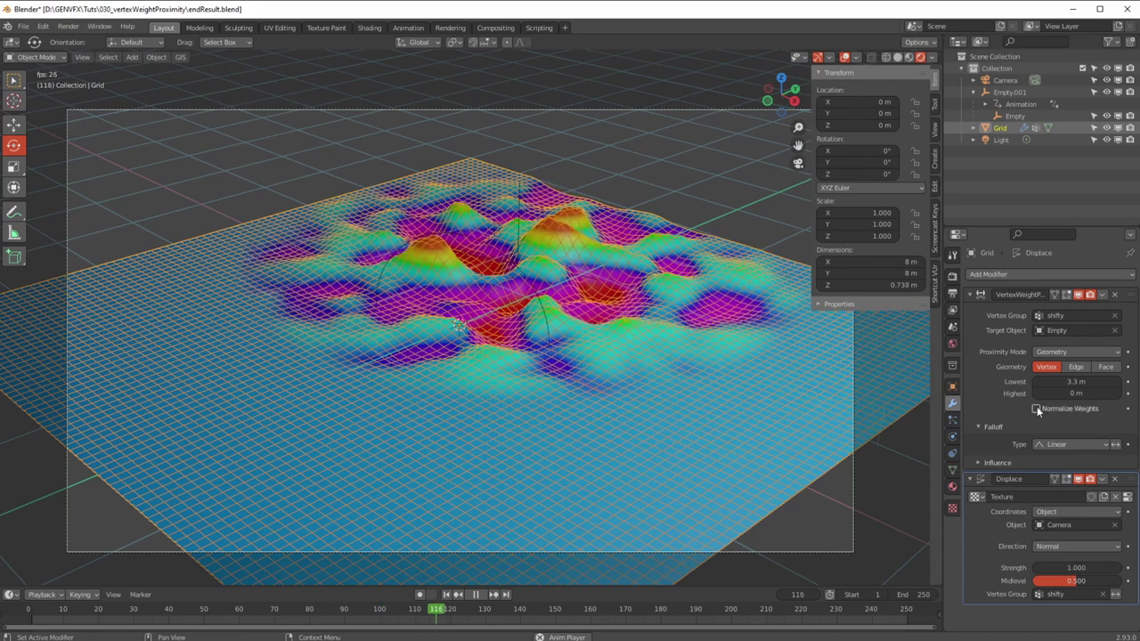
- Try a Custom Curve falloff with its middle point at about X 0.595, Y 0.344, then set the falloff type to Root
left_click(1056, 444)
left_click(1052, 471)
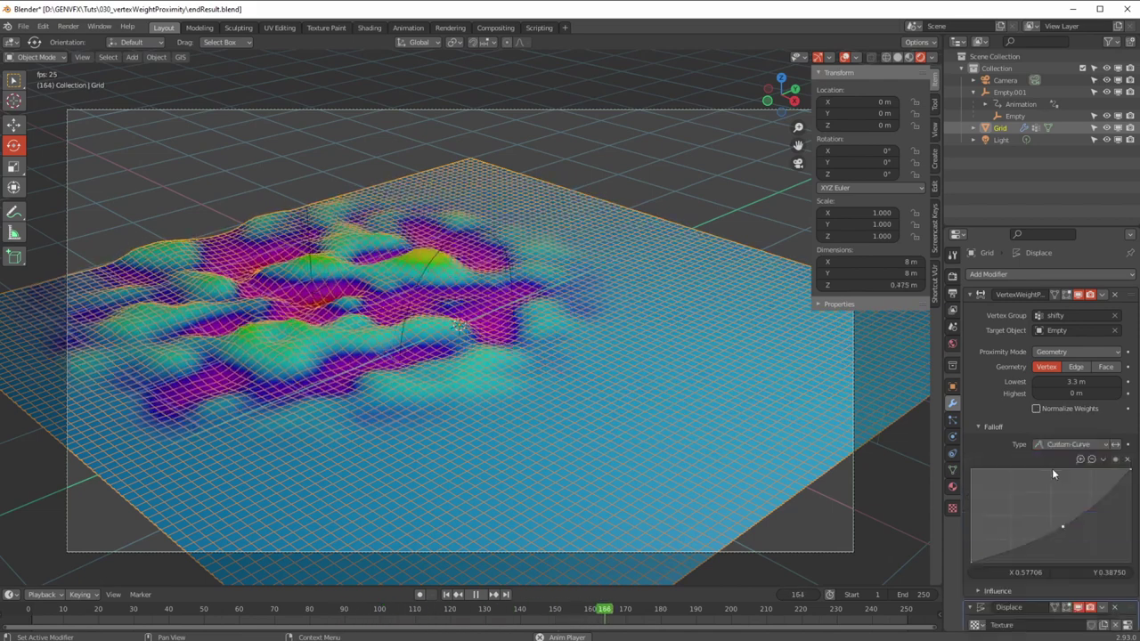
mouse_move(1062, 527)
left_mouse_down()
mouse_move(1078, 534)
mouse_move(1005, 484)
mouse_move(1059, 502)
mouse_move(1100, 536)
mouse_move(1065, 531)
left_mouse_up()
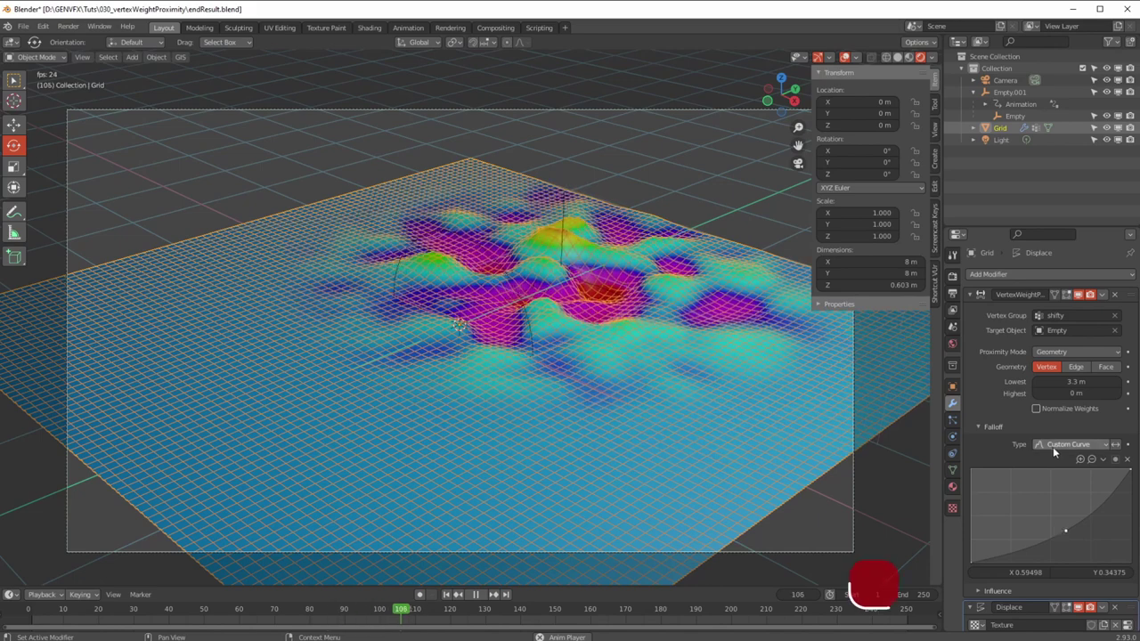
left_click(1052, 445)
left_click(1051, 509)
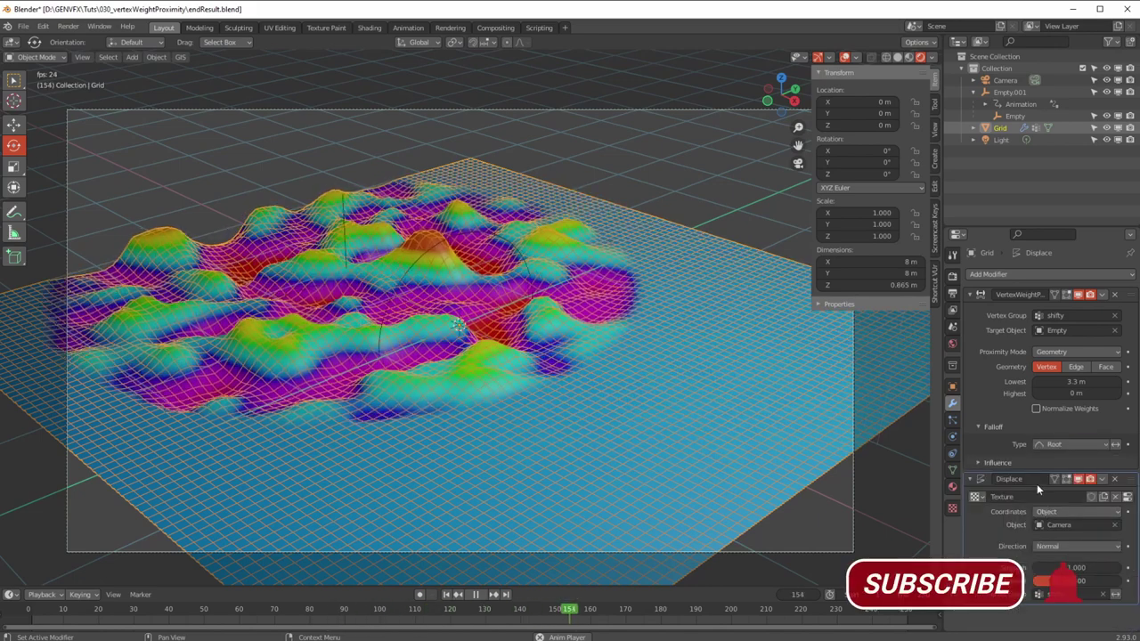